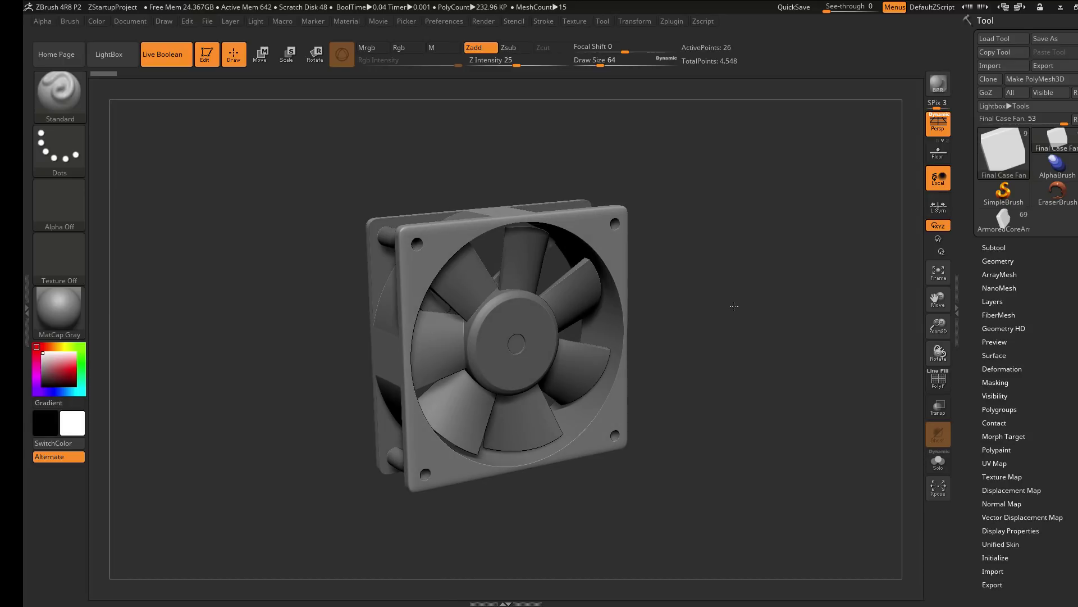
# Open the Live Boolean Master plugin's options
pyautogui.click(675, 23)
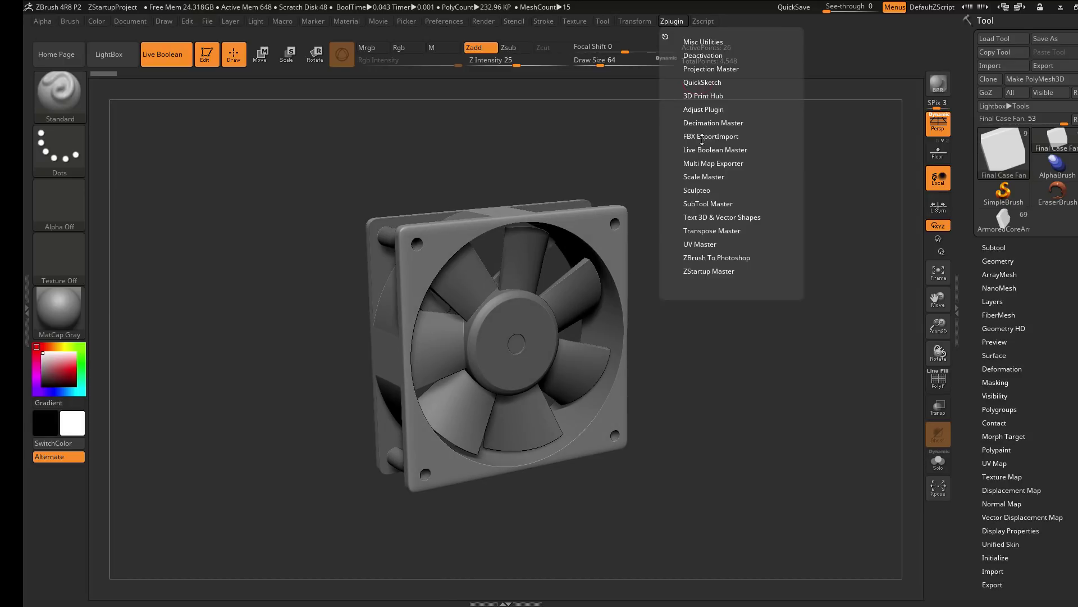
pyautogui.click(719, 150)
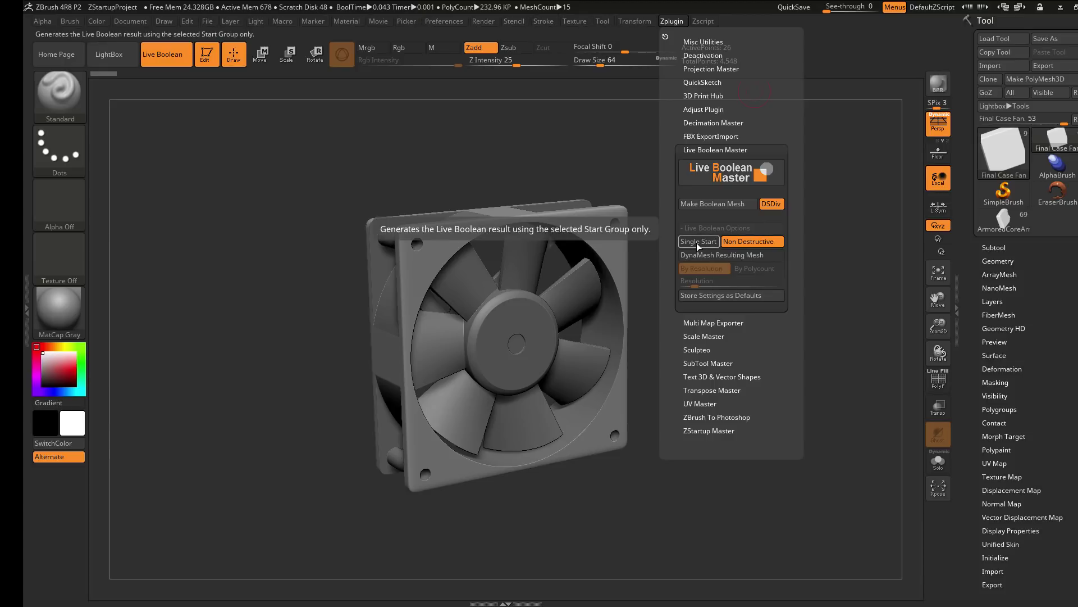
# Try DynaMesh Resulting Mesh with its By Polycount and By Resolution modes, and switch the option back off
pyautogui.click(755, 257)
pyautogui.click(747, 268)
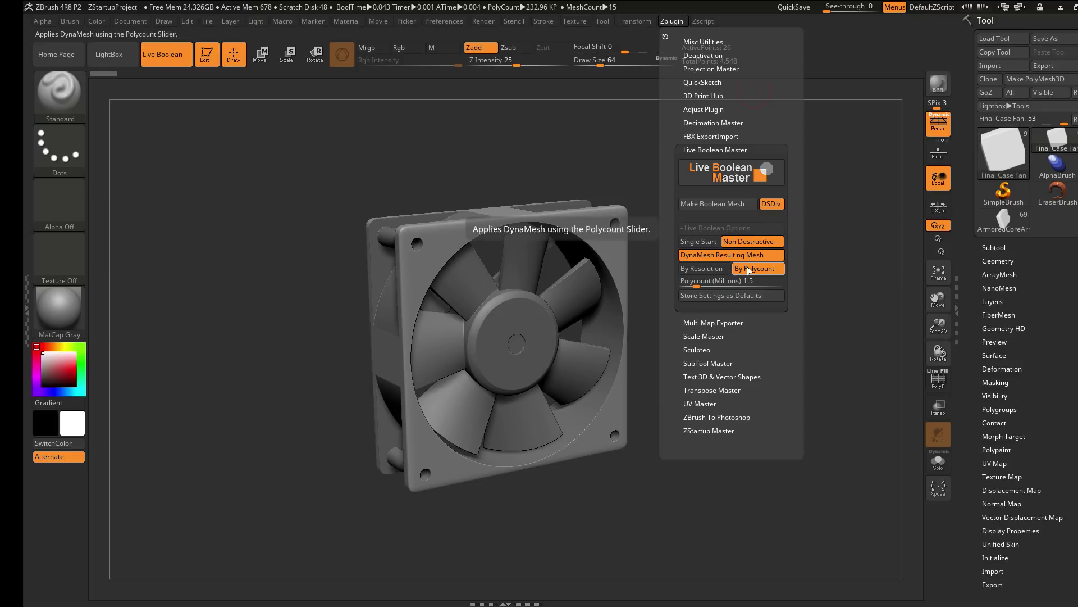
pyautogui.click(722, 268)
pyautogui.click(725, 254)
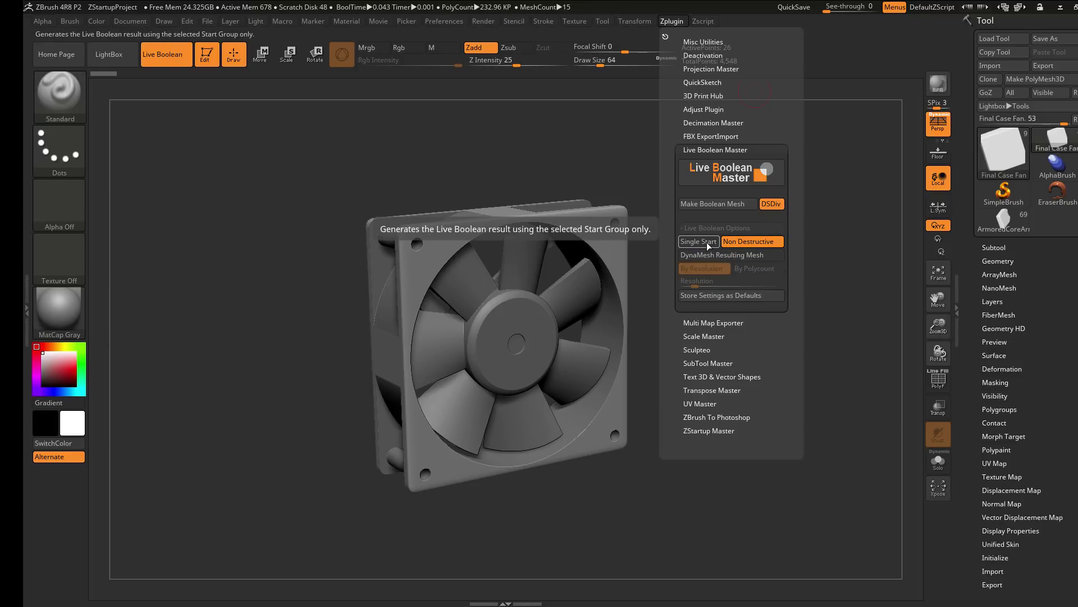
# Enable Single Start and generate the boolean mesh for the CylinderNoEdges start group only
pyautogui.click(707, 242)
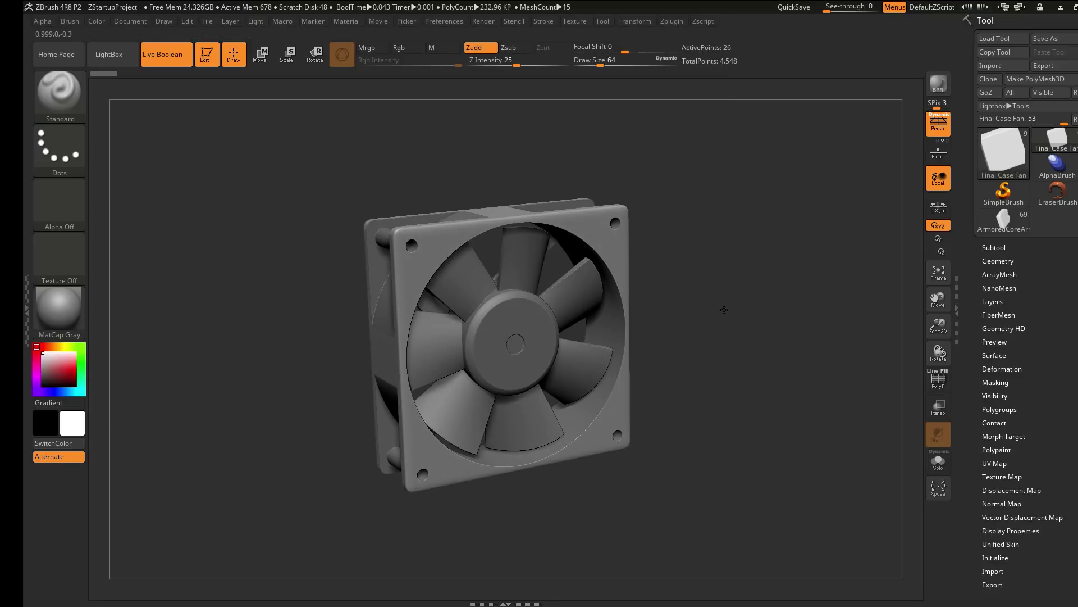
pyautogui.click(1020, 247)
pyautogui.moveTo(1015, 268)
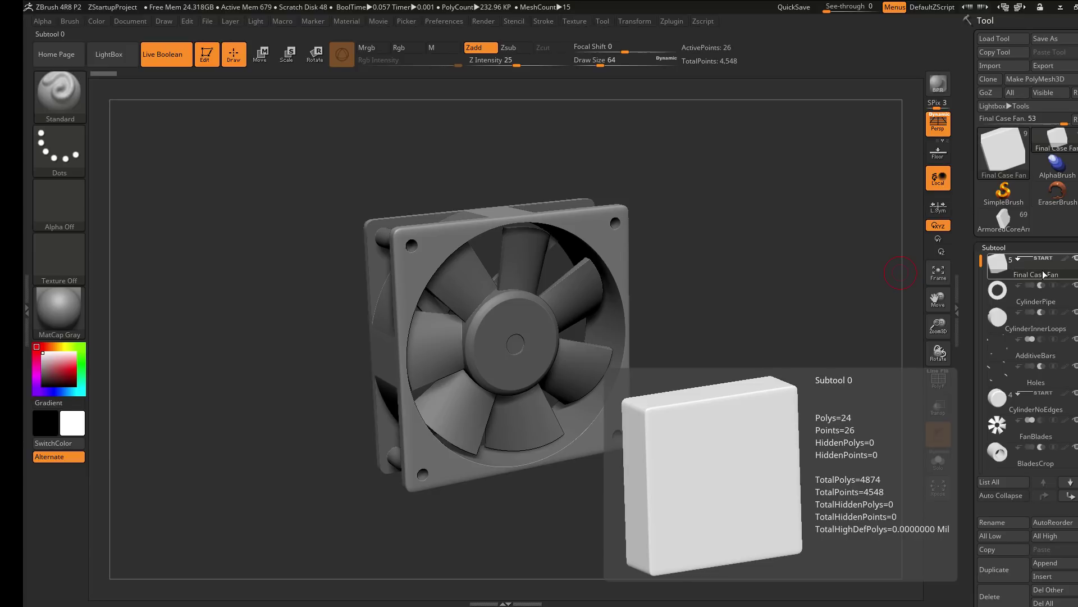
pyautogui.moveTo(1021, 414)
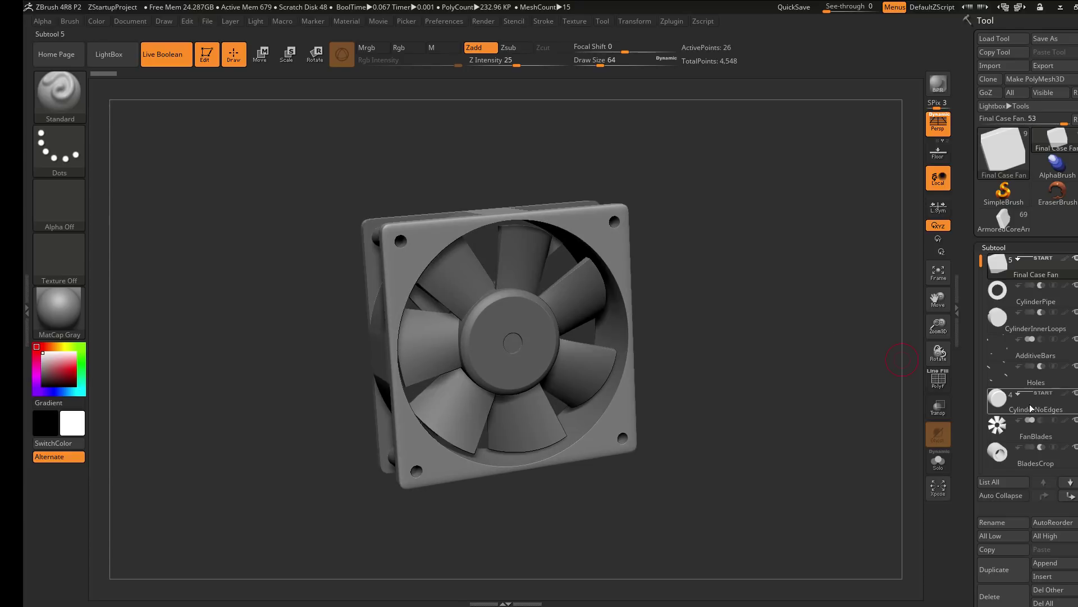
pyautogui.click(1036, 406)
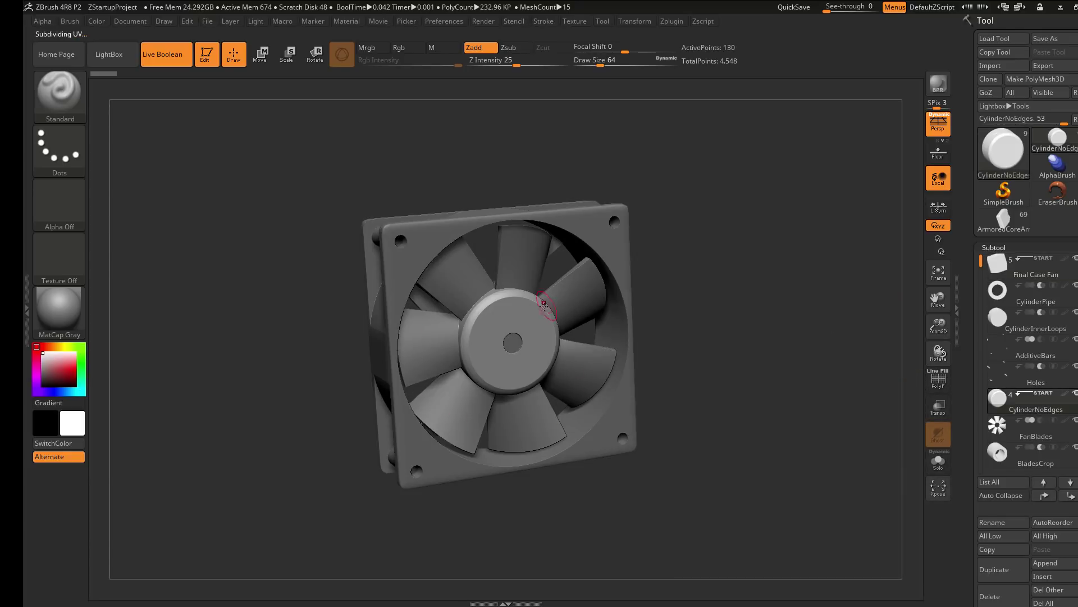
pyautogui.scroll(-2, 982, 296)
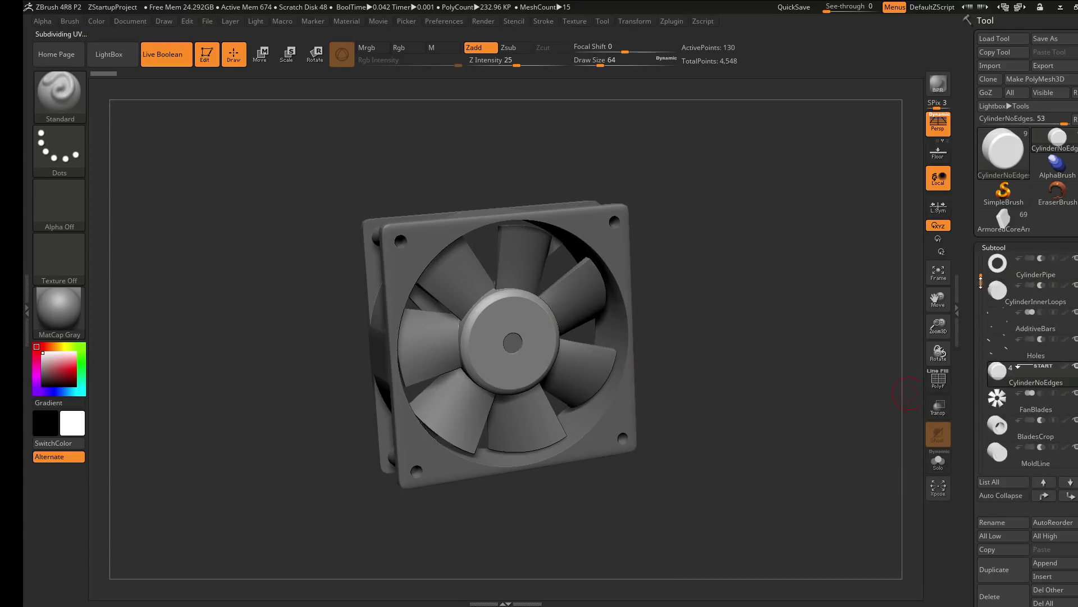
pyautogui.scroll(2, 983, 267)
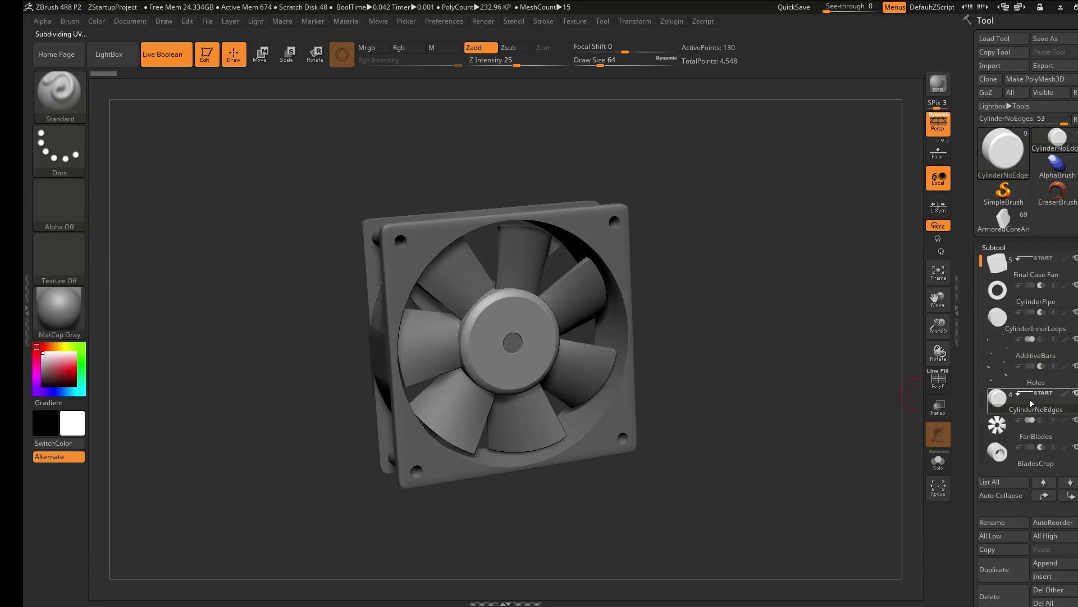
pyautogui.click(672, 21)
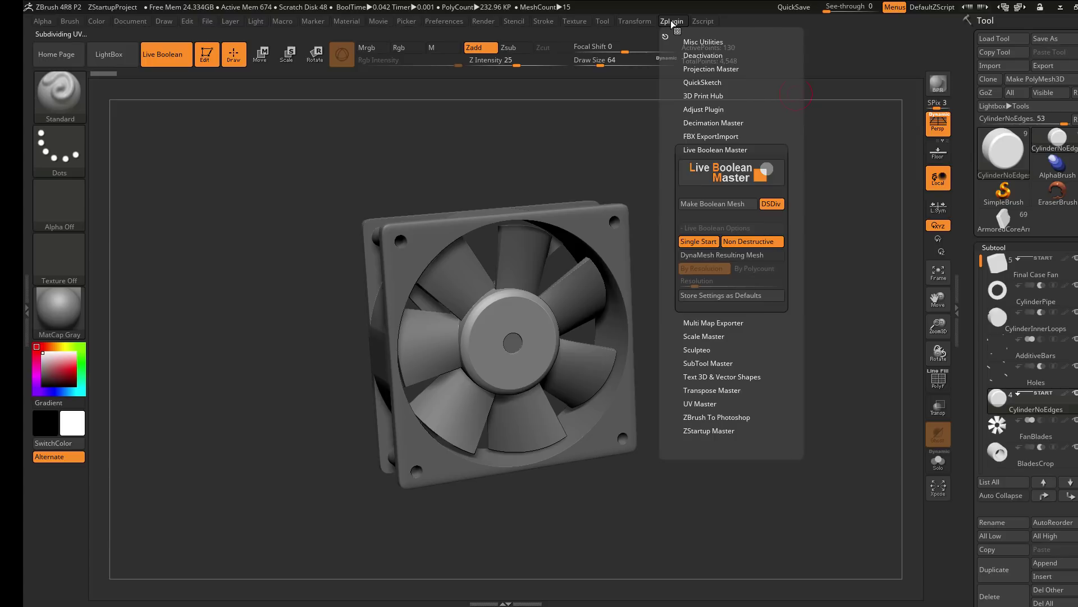
pyautogui.click(705, 203)
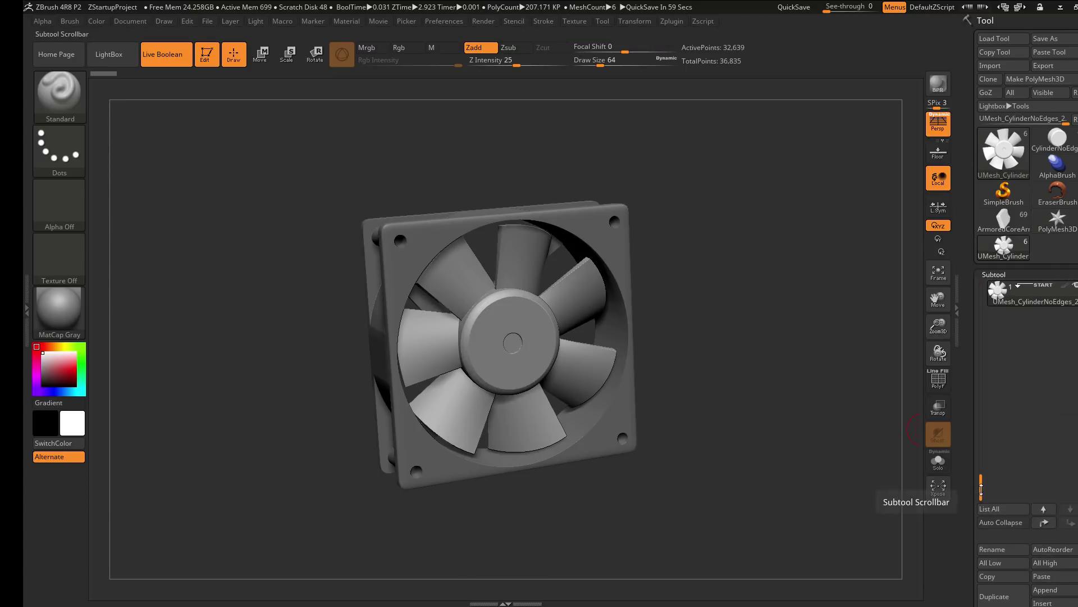
# Generate the single-start boolean mesh for the Final Case Fan start group in the tool that holds the merged blades
pyautogui.moveTo(980, 486); pyautogui.dragTo(975, 275)
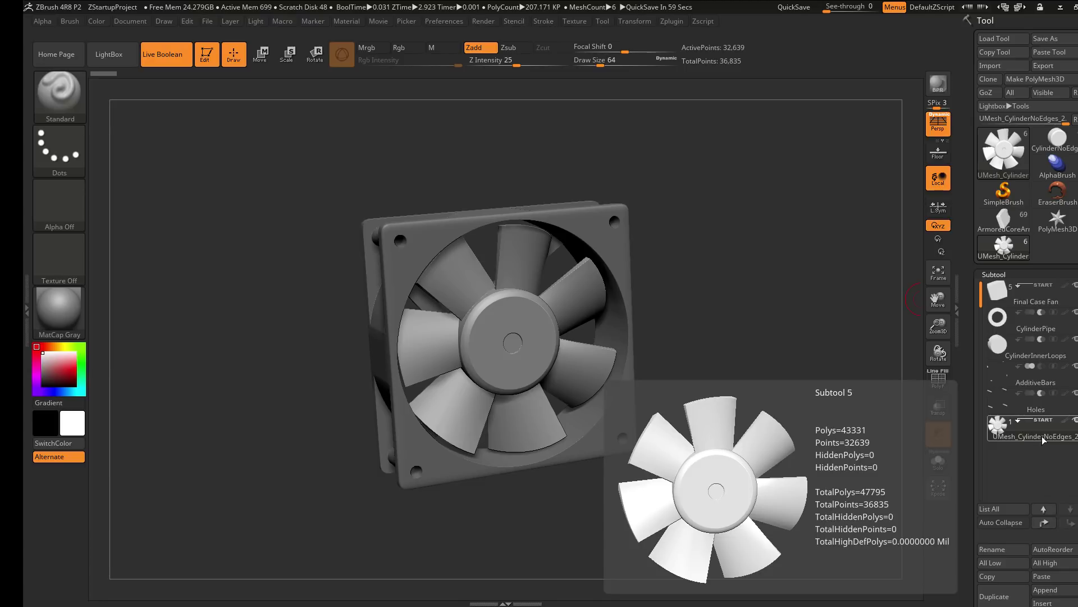
pyautogui.moveTo(753, 219); pyautogui.dragTo(755, 221)
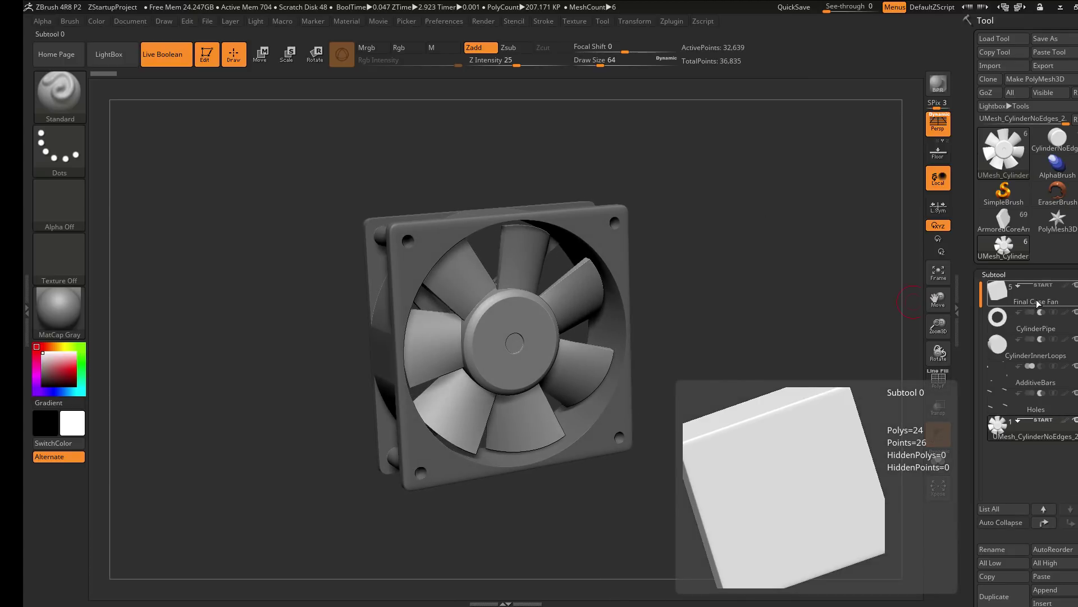
pyautogui.click(1037, 299)
pyautogui.click(679, 21)
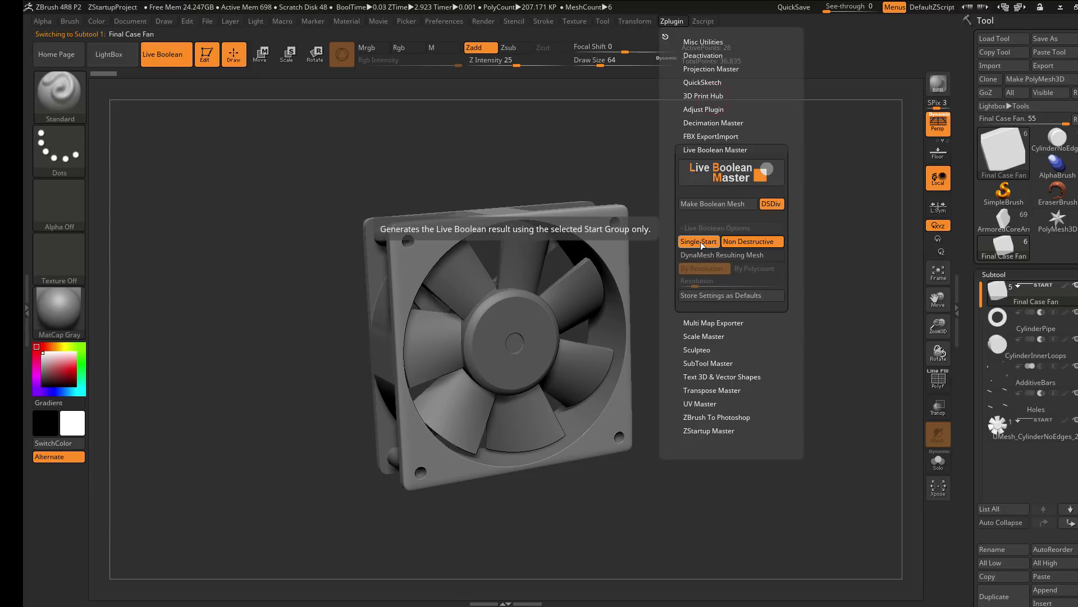
pyautogui.click(716, 203)
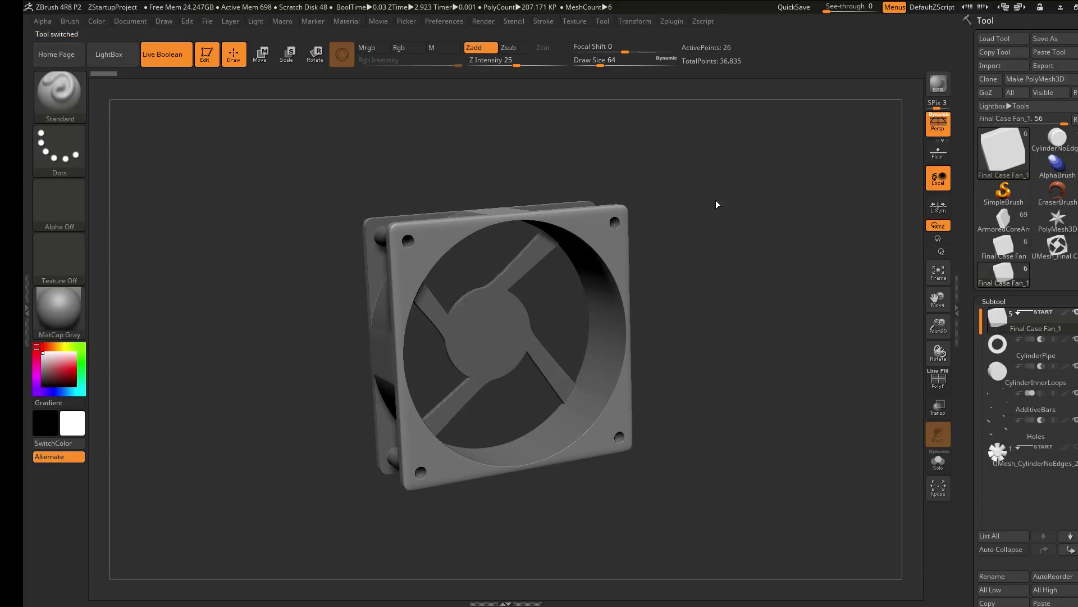
pyautogui.click(715, 200)
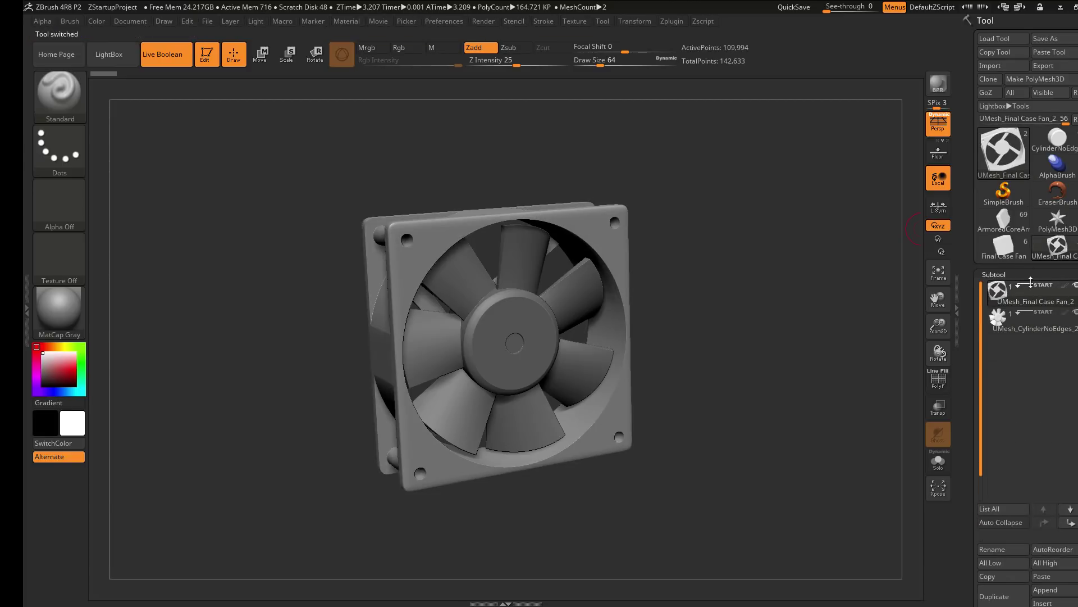
pyautogui.moveTo(1030, 329)
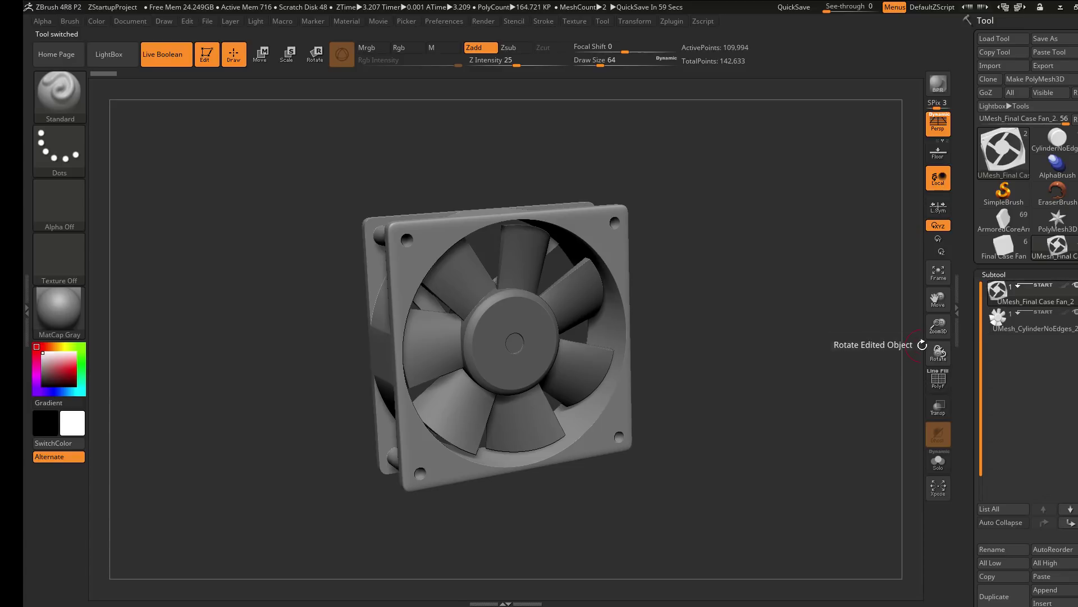
# Review the tool copies kept by Non Destructive by switching to Final Case Fan and to the original CylinderNoEdges tool
pyautogui.click(671, 22)
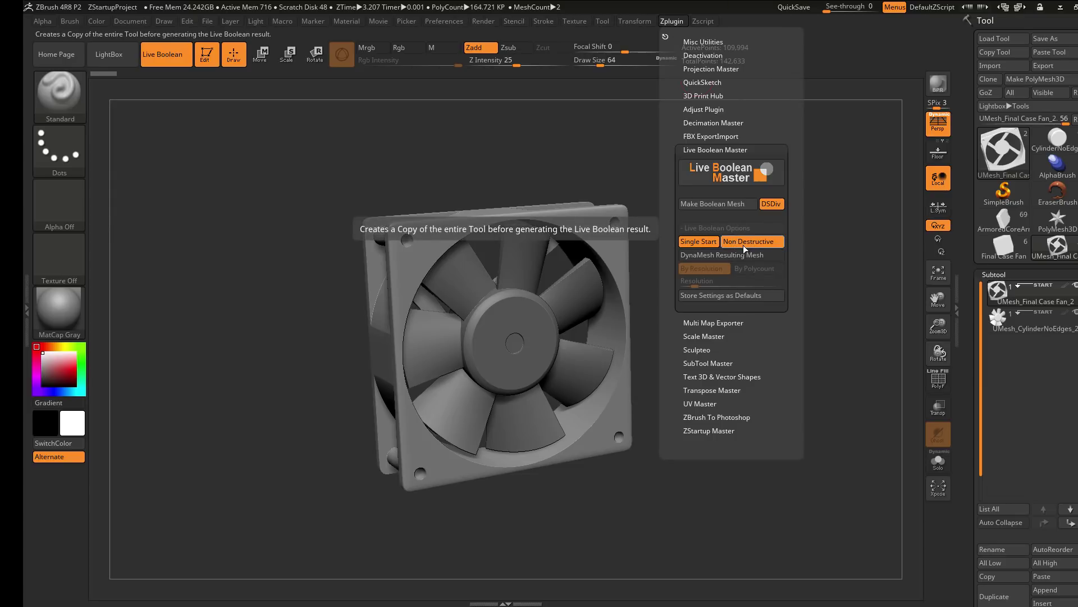
pyautogui.moveTo(1061, 148)
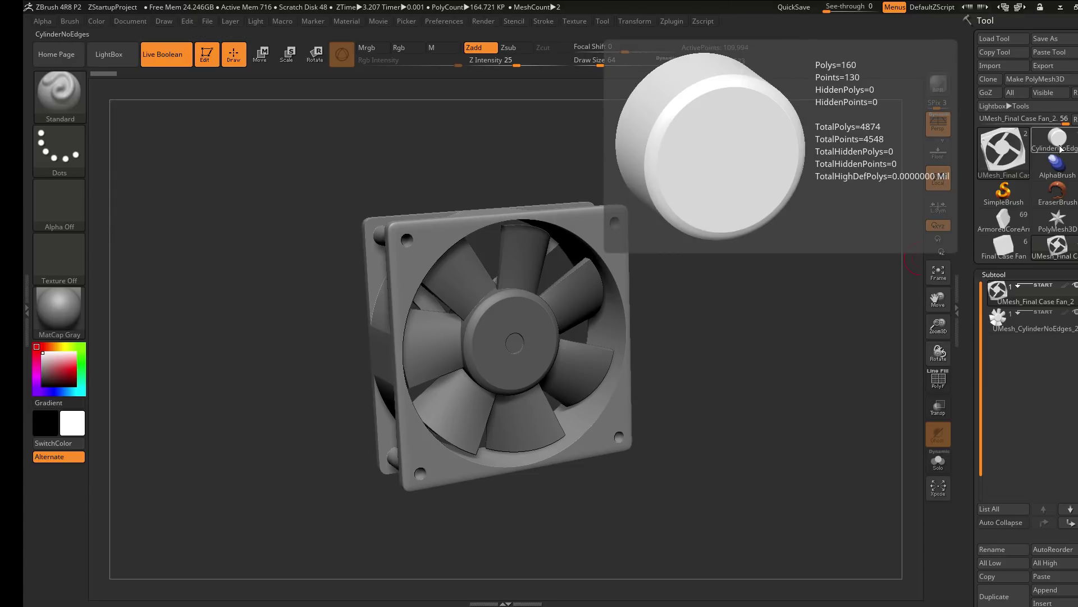
pyautogui.moveTo(1014, 254)
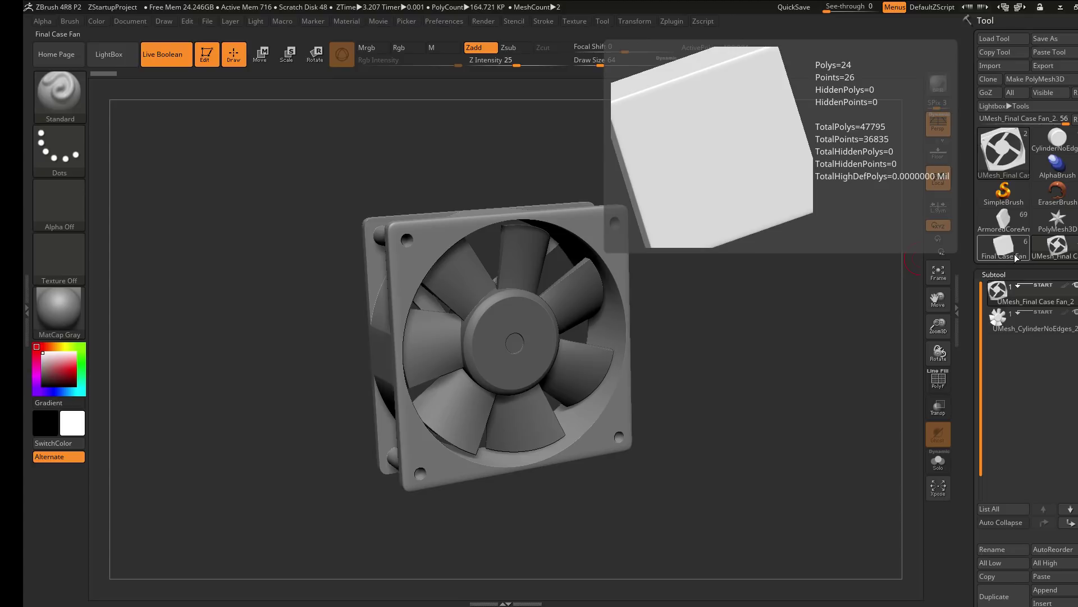
pyautogui.click(1010, 257)
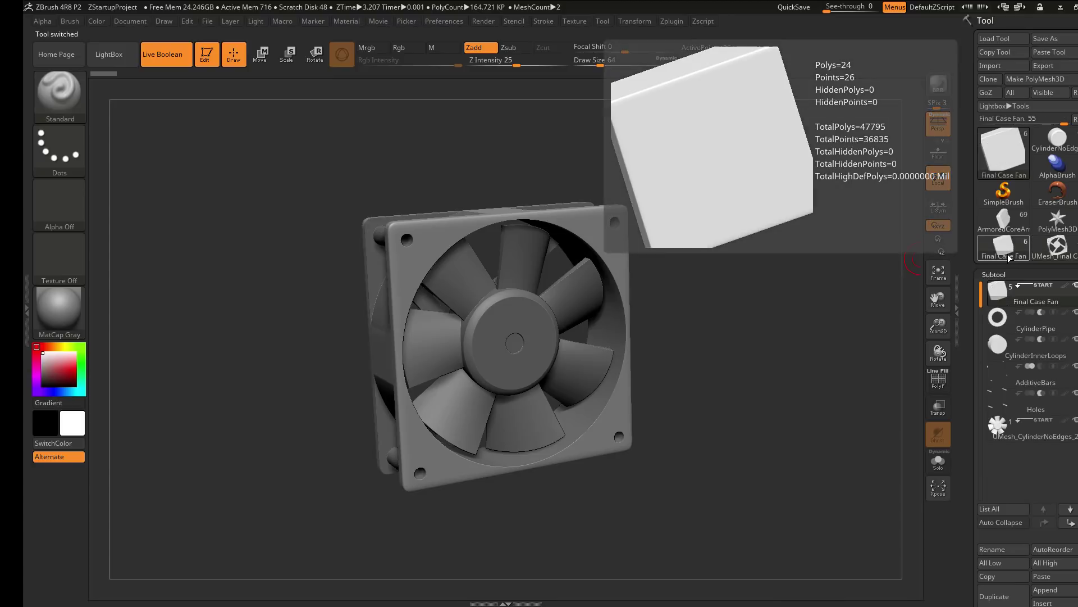
pyautogui.click(1057, 139)
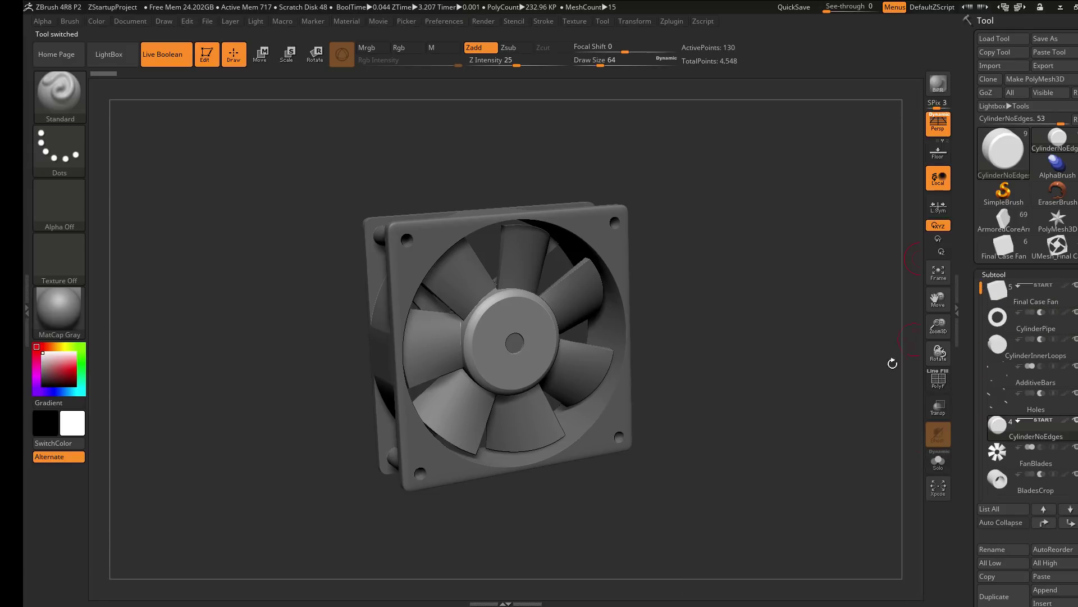
# Turn off Non Destructive, switch to the merged UMesh_Final Case Fan_2 tool, and turn Non Destructive back on
pyautogui.click(671, 21)
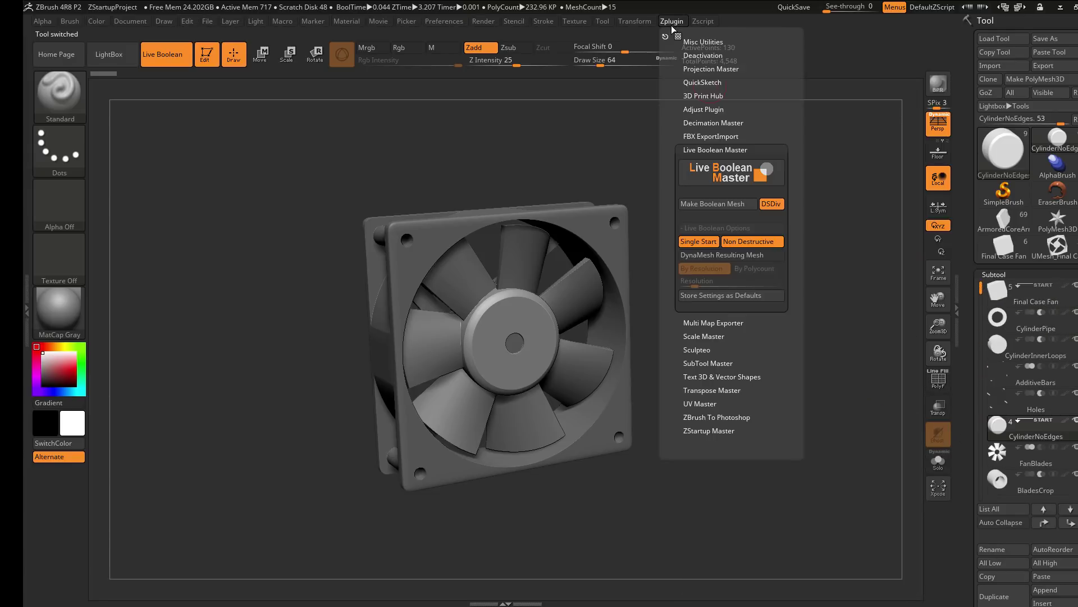
pyautogui.click(764, 241)
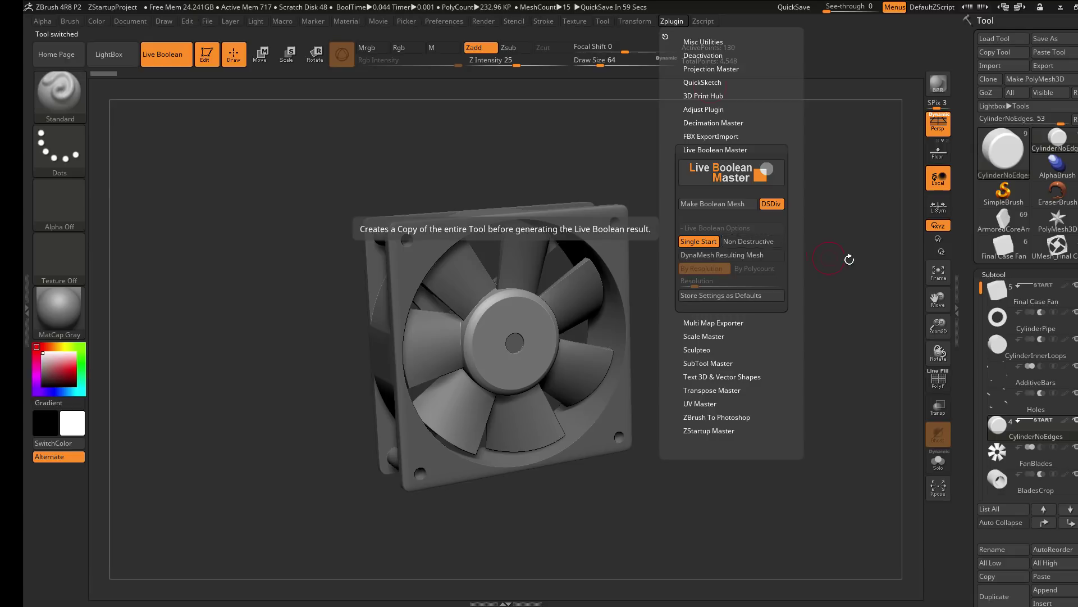
pyautogui.click(1057, 255)
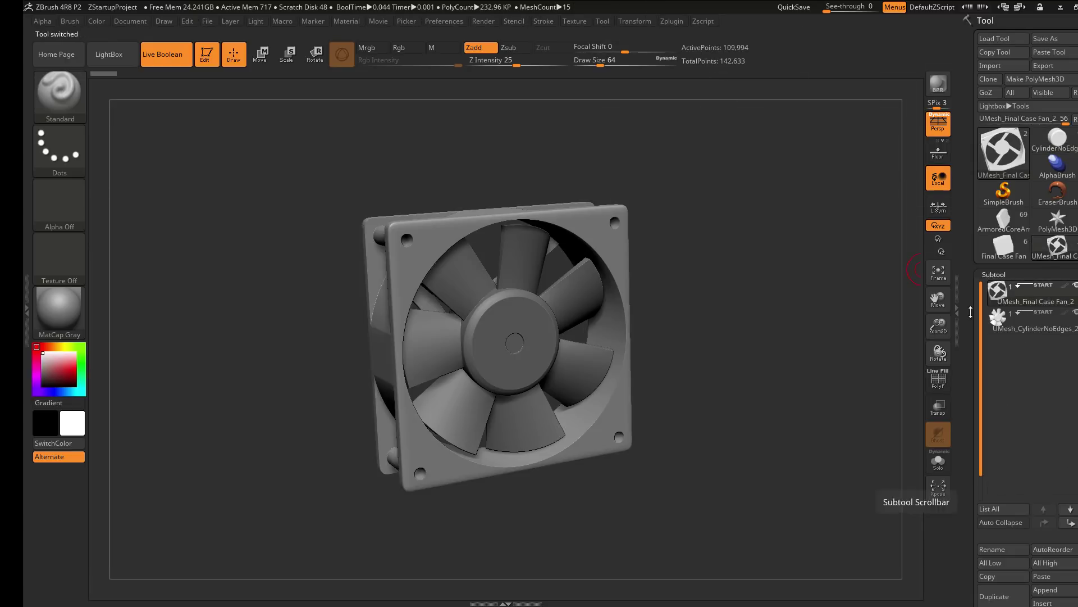
pyautogui.click(671, 21)
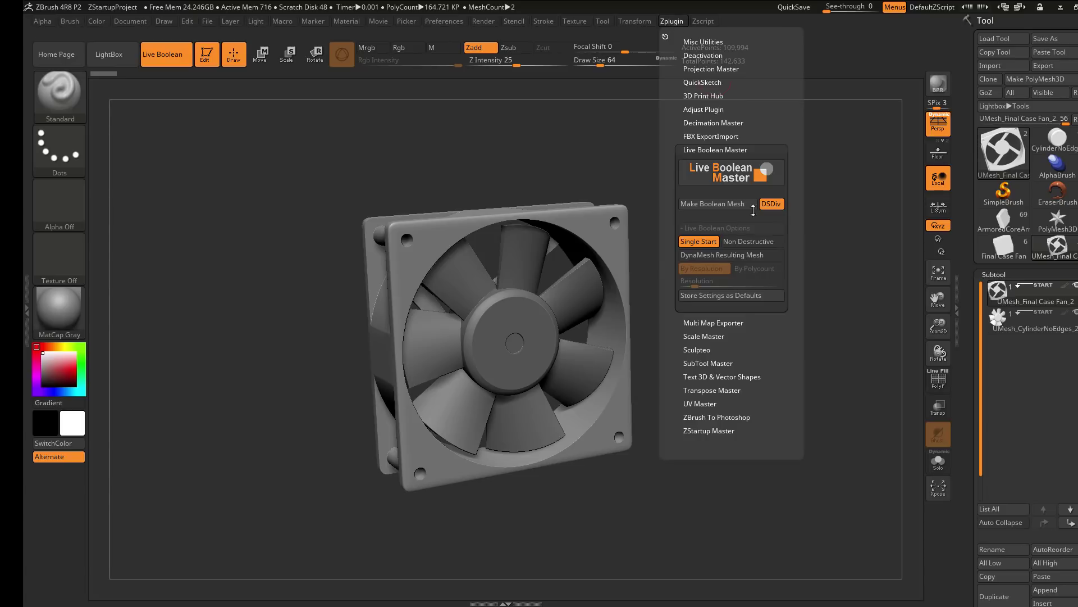
pyautogui.click(740, 241)
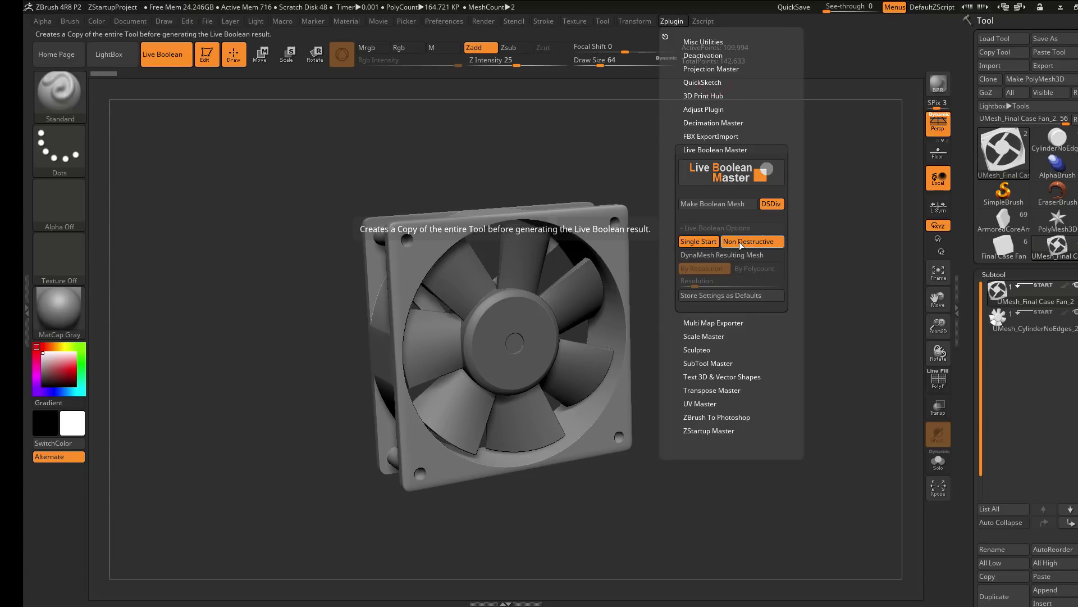
# Turn off Single Start and switch to the original CylinderNoEdges tool with all its unmerged subtools
pyautogui.click(704, 243)
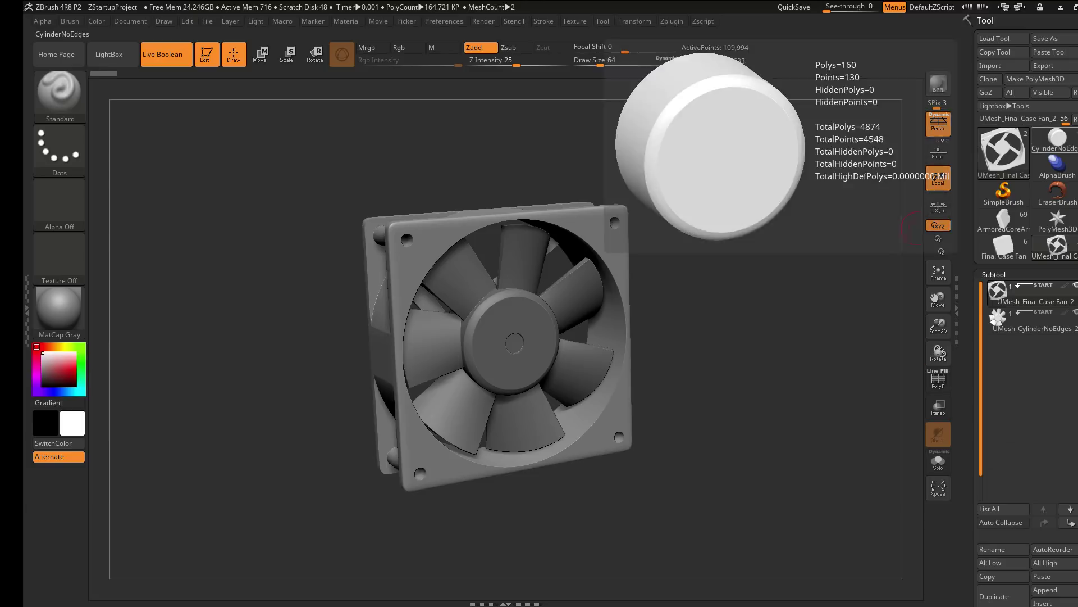
pyautogui.click(1058, 137)
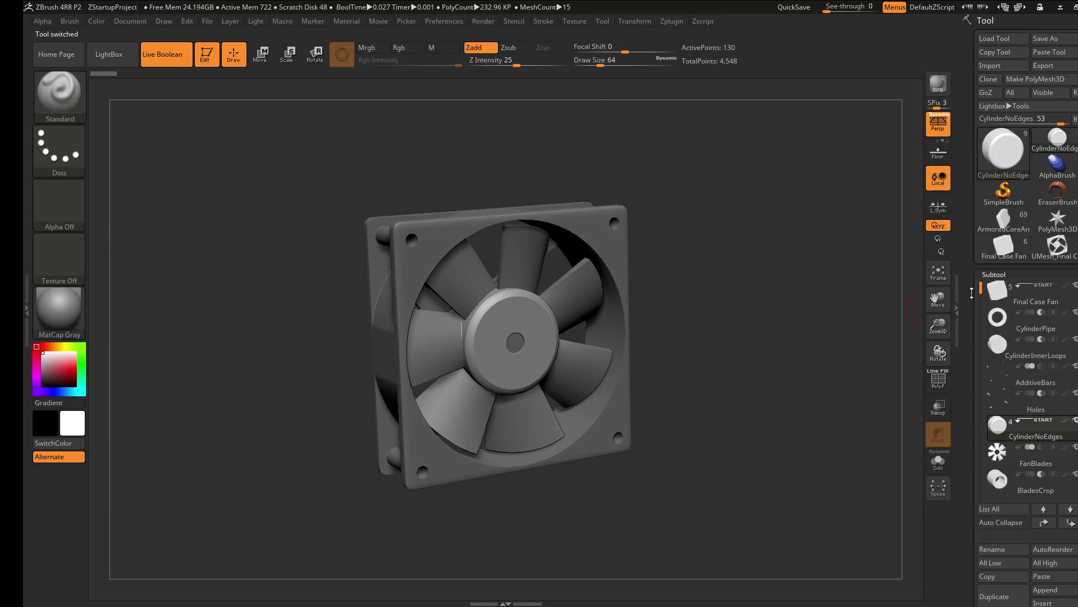
pyautogui.moveTo(924, 337); pyautogui.dragTo(914, 366)
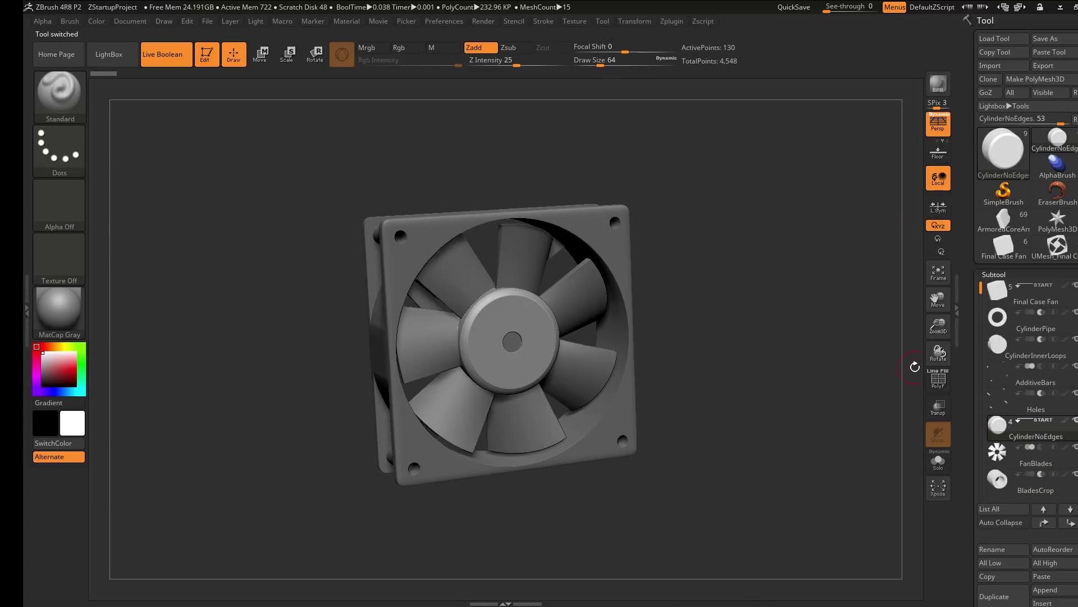
pyautogui.moveTo(774, 352); pyautogui.dragTo(771, 351)
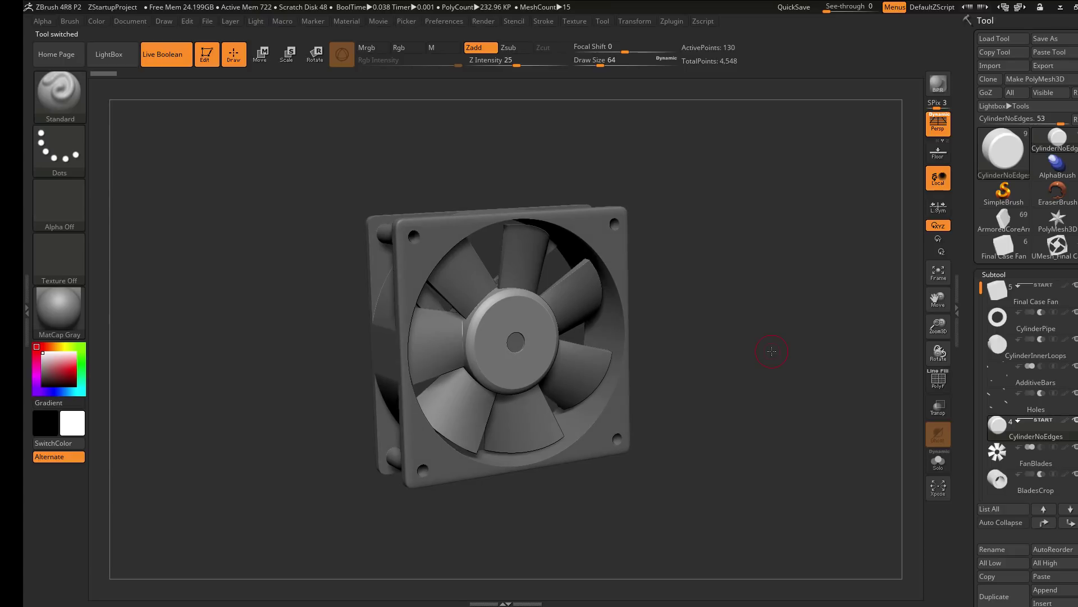
# Enable DynaMesh Resulting Mesh by resolution and generate the boolean mesh for all start groups
pyautogui.click(671, 21)
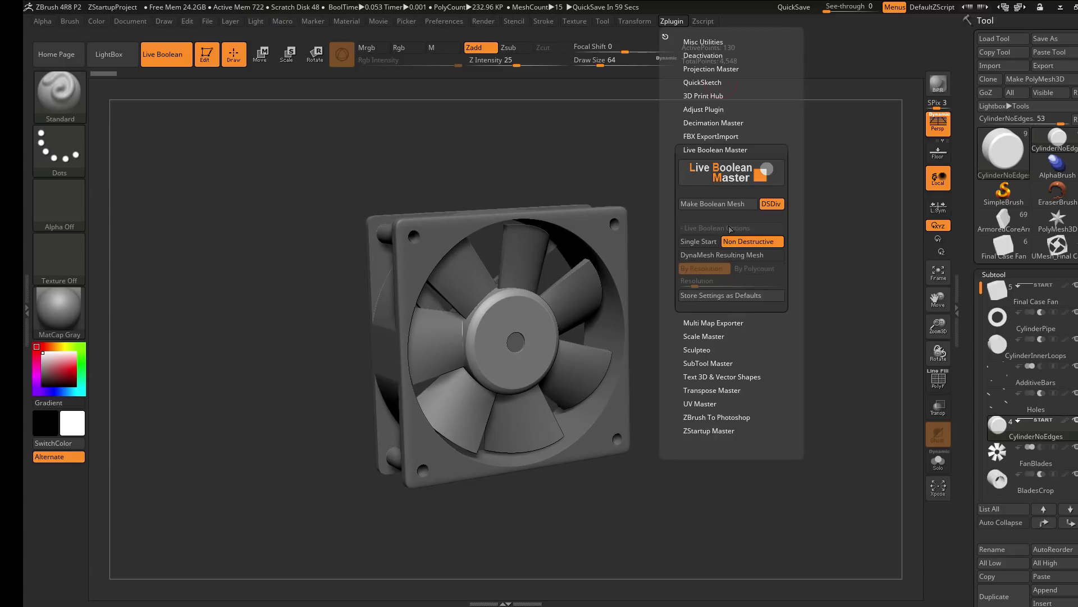
pyautogui.click(729, 256)
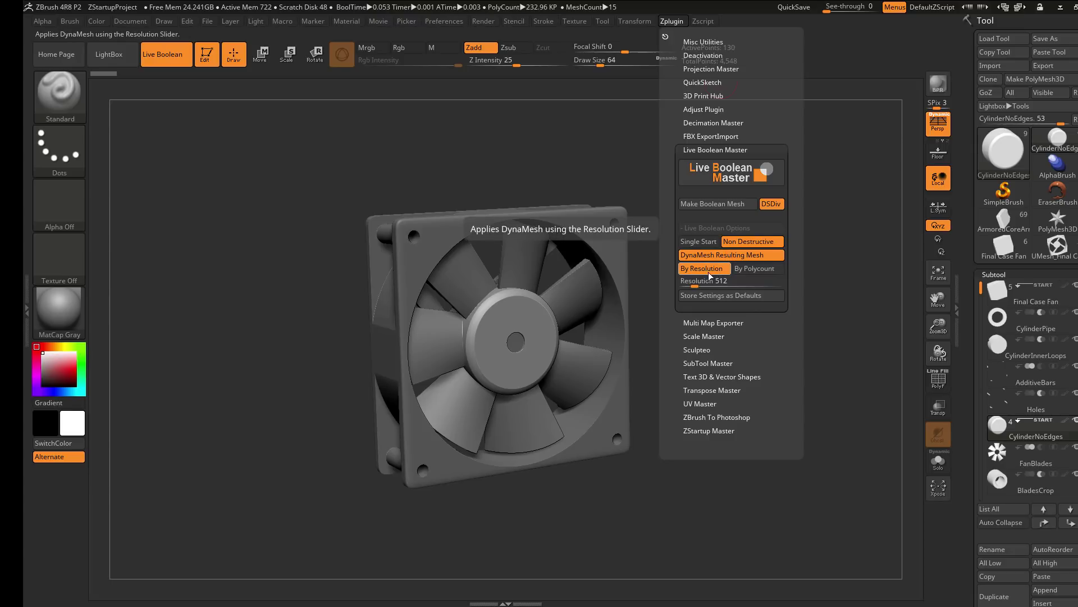
pyautogui.click(716, 205)
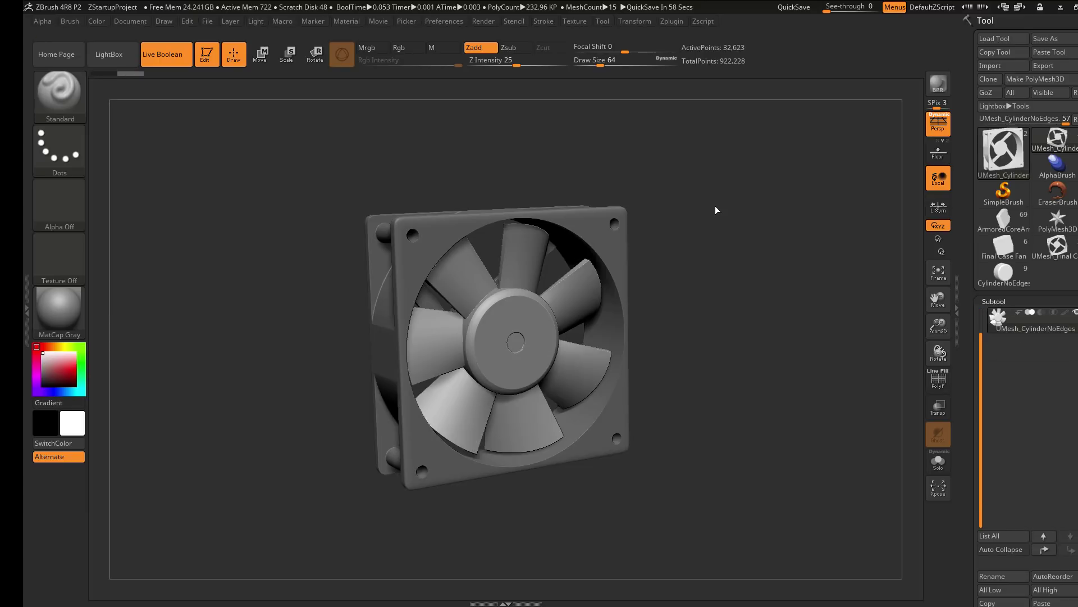
# Select the DynaMeshed UMesh_Final Case Fan subtool and examine its topology with the polyframe display
pyautogui.click(715, 208)
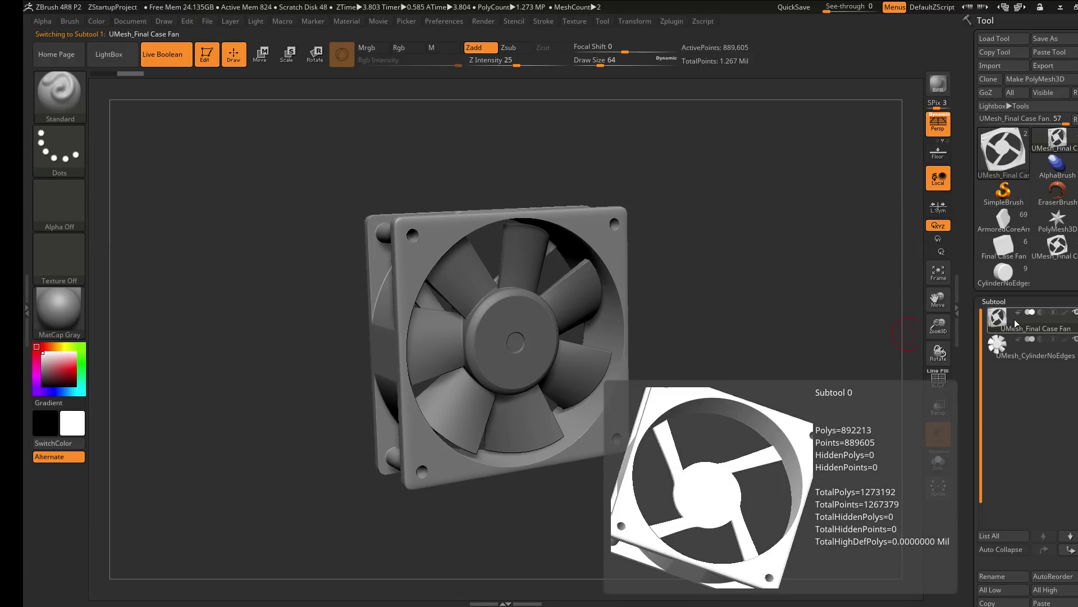
pyautogui.click(938, 378)
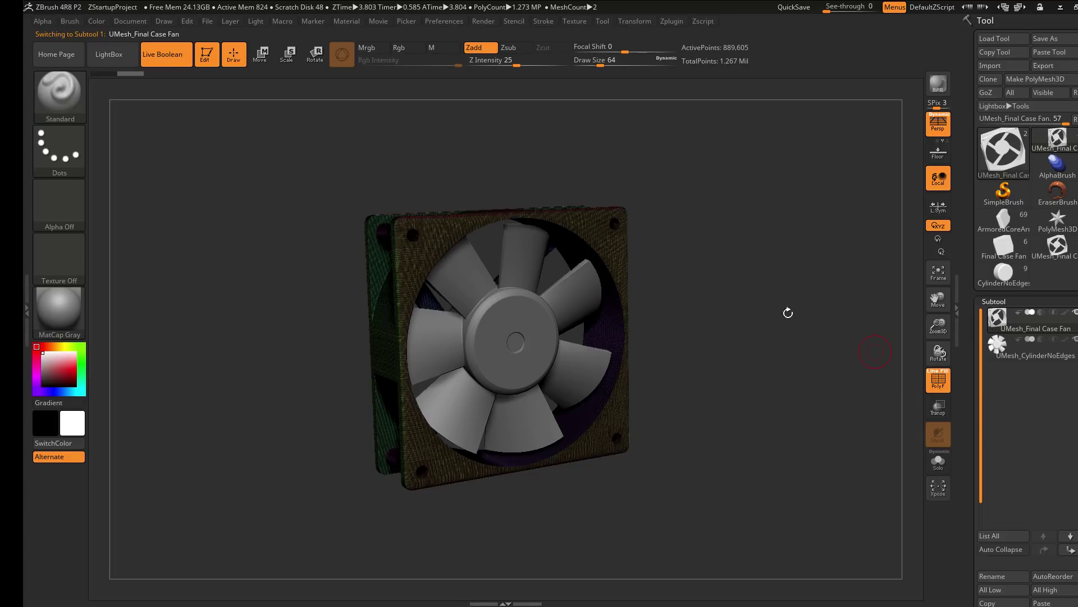
pyautogui.keyDown('alt'); pyautogui.moveTo(804, 267); pyautogui.dragTo(859, 266); pyautogui.keyUp('alt')
pyautogui.press('f')
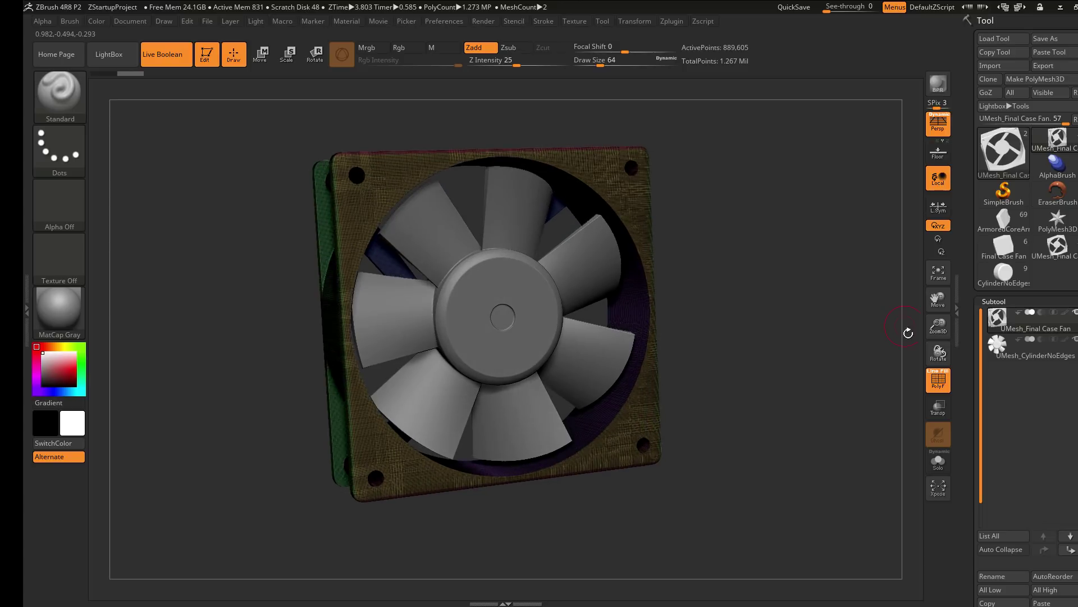
pyautogui.click(938, 378)
# Sculpt a ClayBuildup stroke at Draw Size 29 across the upper-right corner of the DynaMeshed fan case
pyautogui.press('space')
pyautogui.moveTo(774, 244); pyautogui.dragTo(766, 245)
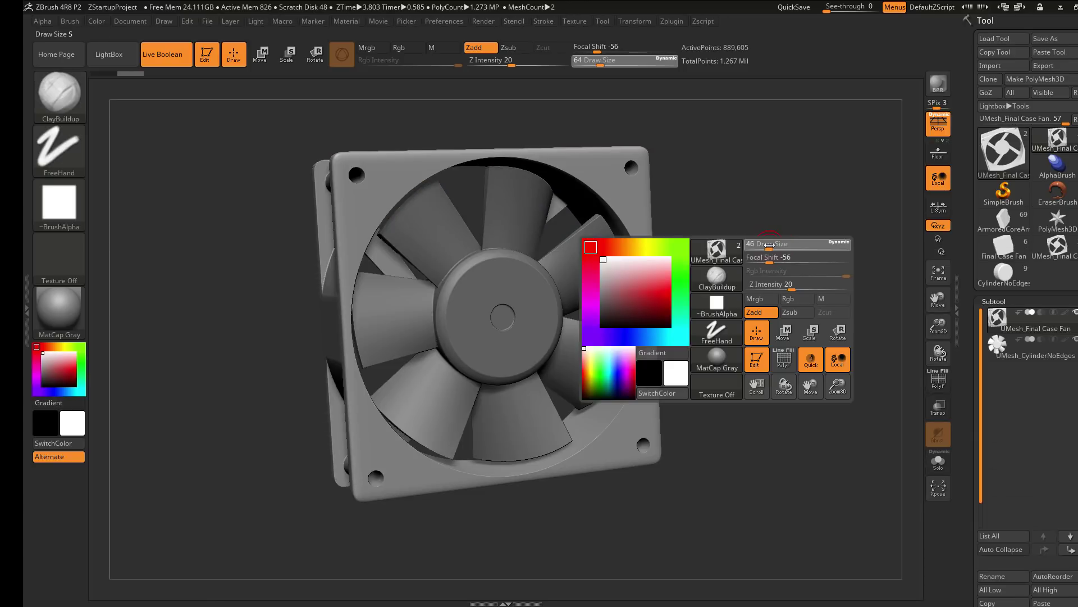
pyautogui.moveTo(594, 161); pyautogui.dragTo(633, 201)
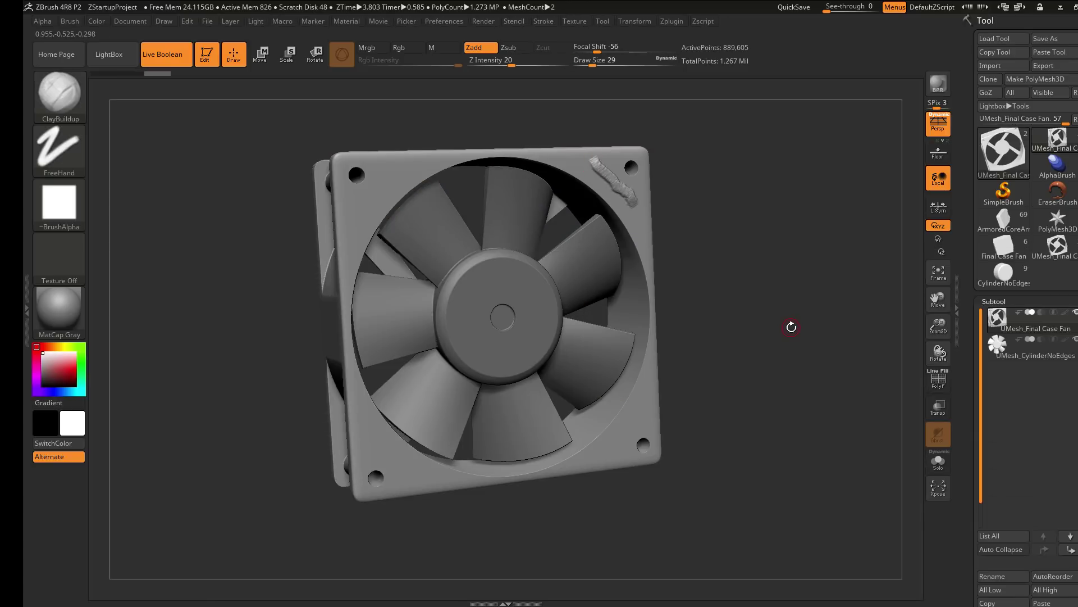
# Select the UMesh_CylinderNoEdges subtool and examine the fan blades' topology with the polyframe display
pyautogui.click(1014, 351)
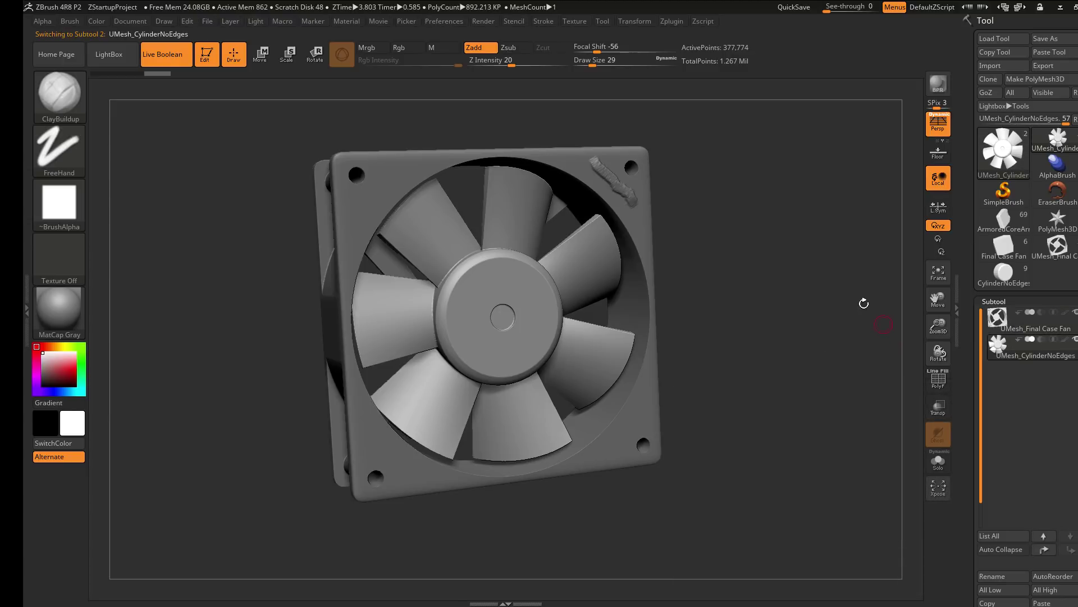
pyautogui.moveTo(863, 303); pyautogui.dragTo(903, 375)
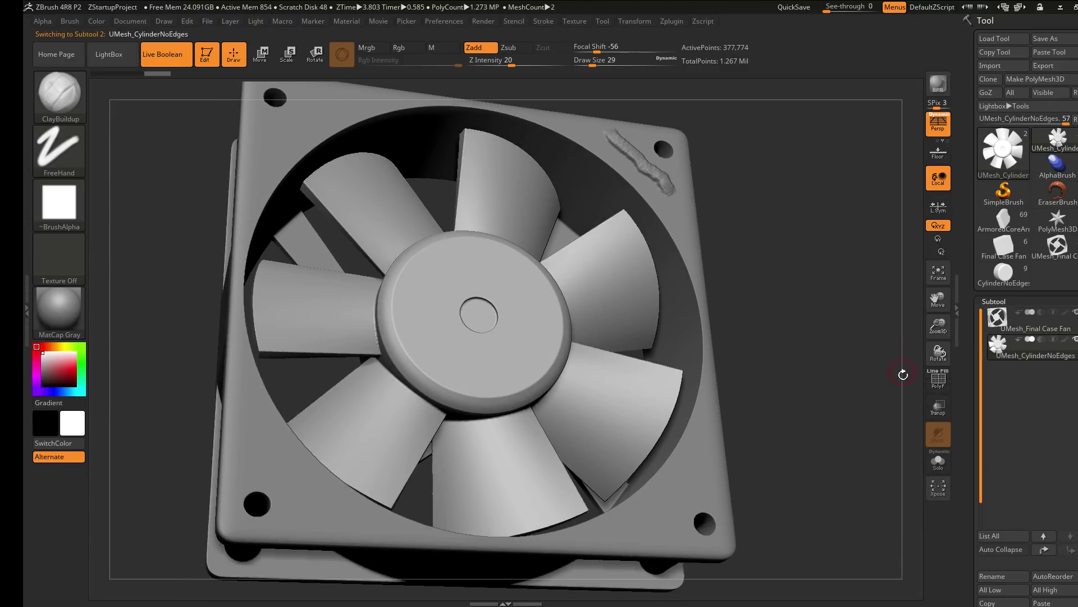
pyautogui.click(938, 382)
pyautogui.moveTo(842, 337); pyautogui.dragTo(894, 371)
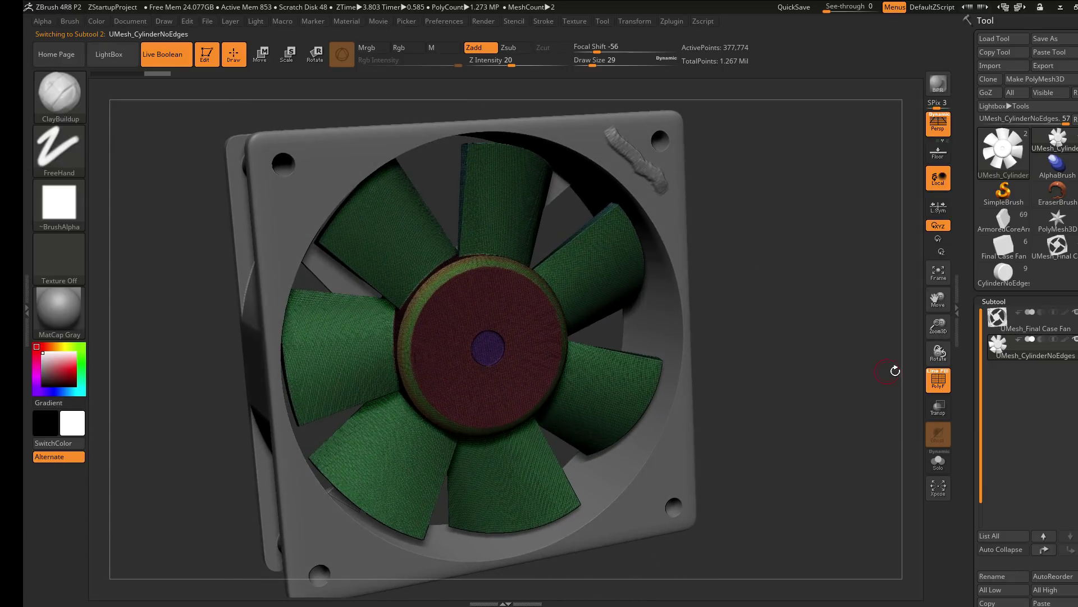
pyautogui.click(938, 382)
pyautogui.moveTo(831, 332); pyautogui.dragTo(856, 286)
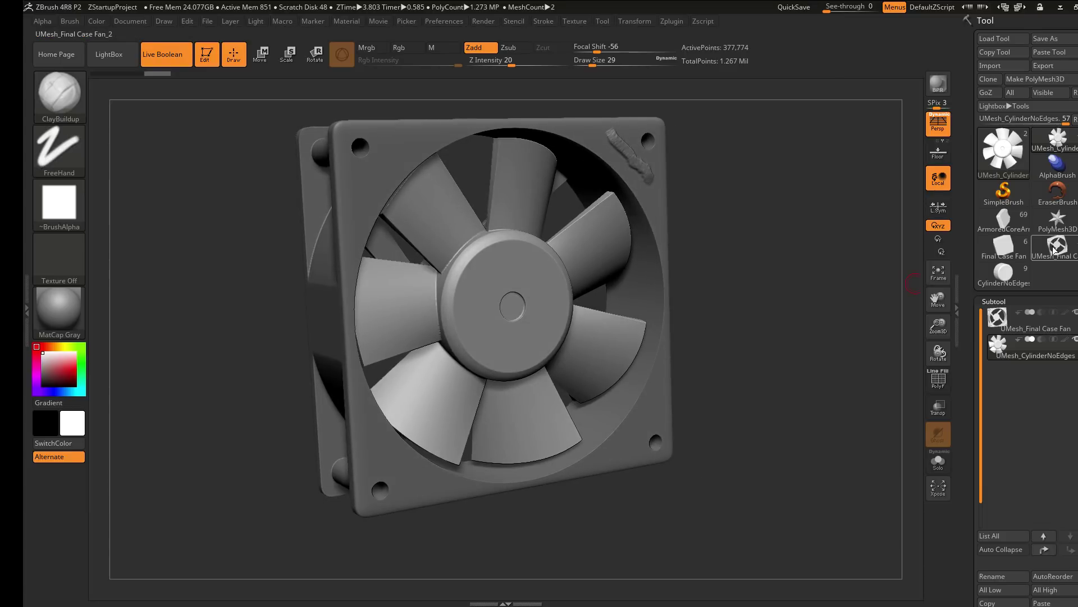
# Switch to the UMesh_Final Case Fan_2 tool made without DynaMesh and examine its topology with the polyframe display
pyautogui.moveTo(1054, 250)
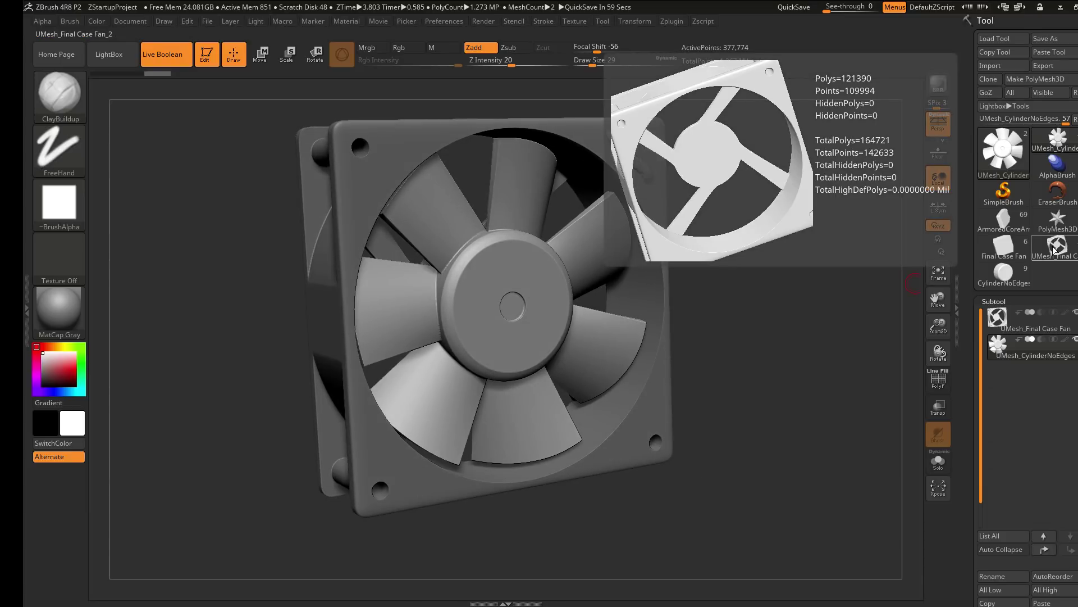
pyautogui.click(1054, 257)
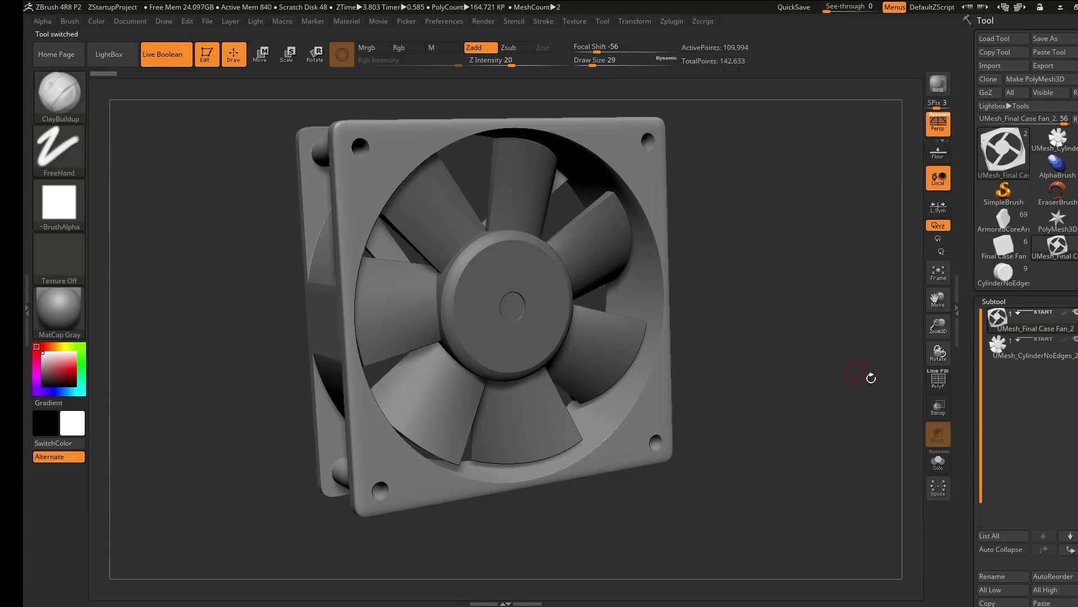
pyautogui.click(937, 384)
pyautogui.moveTo(853, 313); pyautogui.dragTo(849, 339)
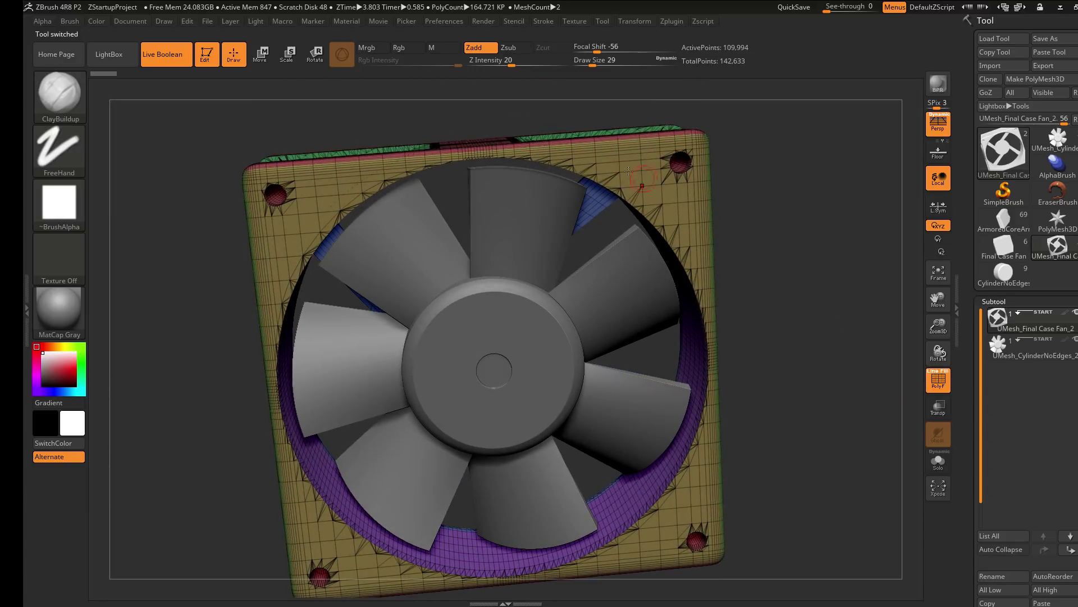
# Turn off the polyframe and sculpt a ClayBuildup test stroke across the upper-right corner of the non-DynaMesh case
pyautogui.click(936, 380)
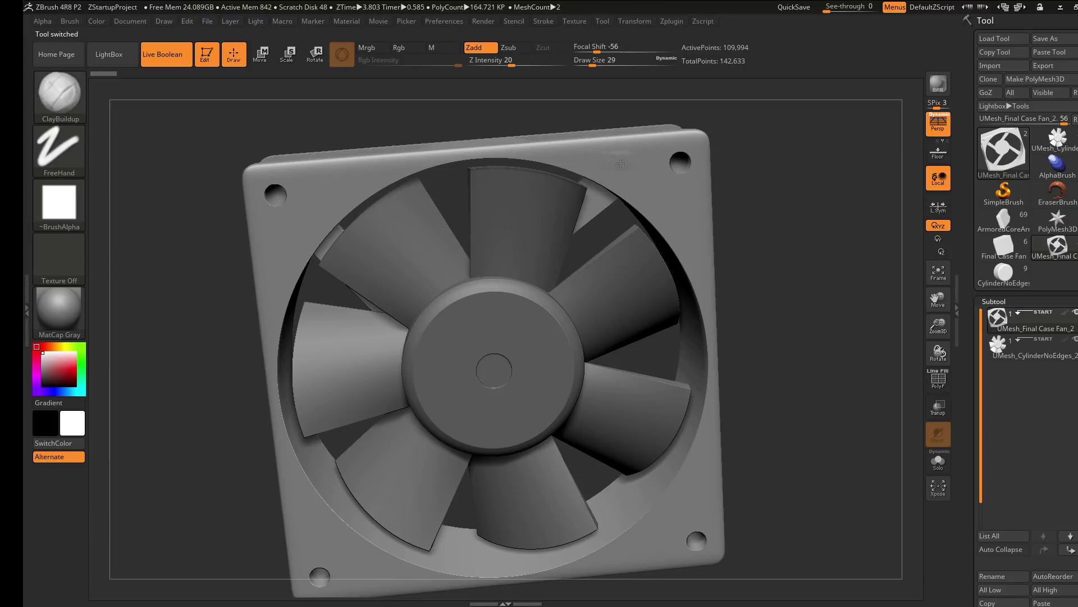
pyautogui.moveTo(621, 163); pyautogui.dragTo(679, 207)
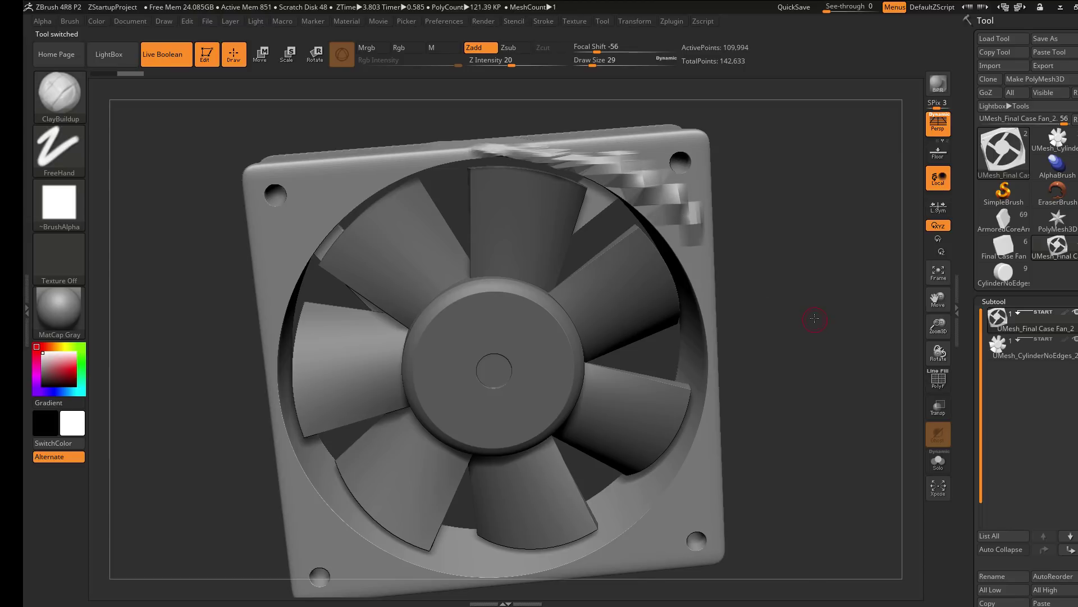
pyautogui.moveTo(815, 319); pyautogui.dragTo(712, 221)
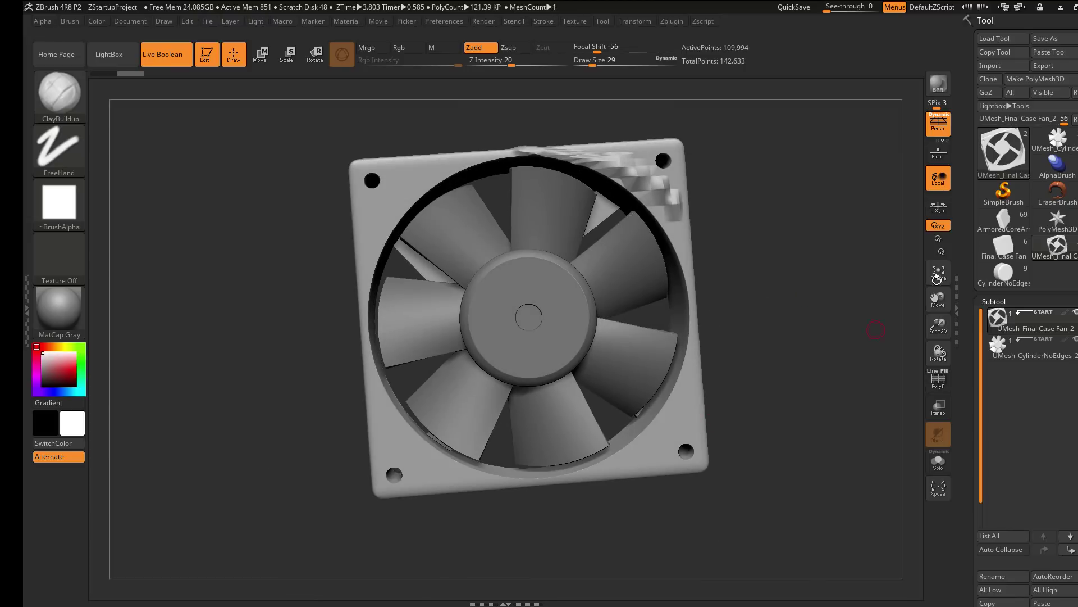
# Return to the DynaMeshed case fan tool and add a second ClayBuildup stroke beside the first on the case corner
pyautogui.click(1045, 144)
pyautogui.keyDown('alt'); pyautogui.click(671, 208); pyautogui.keyUp('alt')
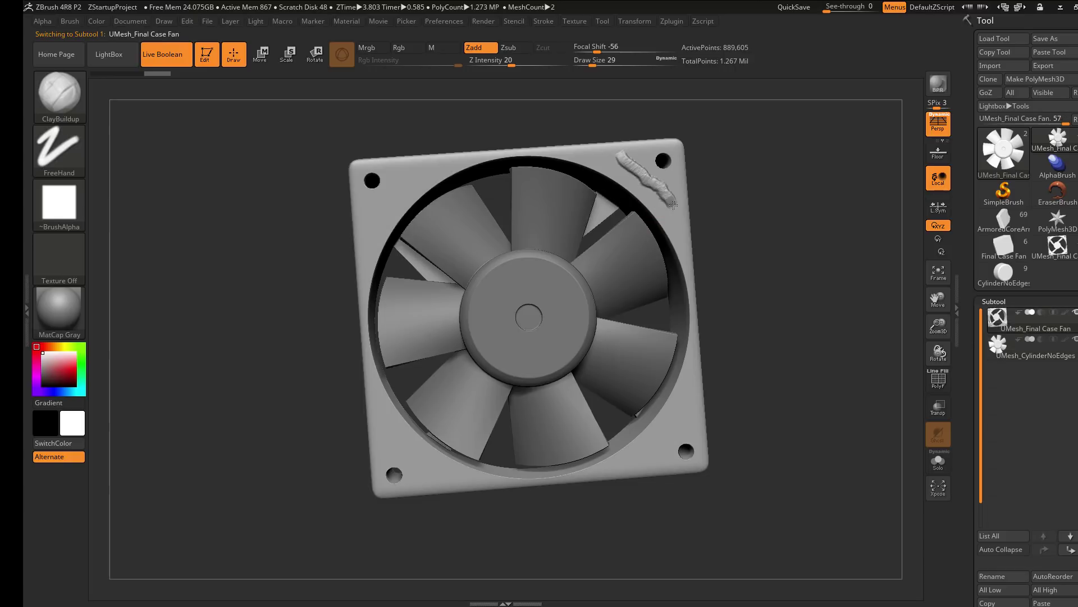
pyautogui.moveTo(603, 158); pyautogui.dragTo(656, 189)
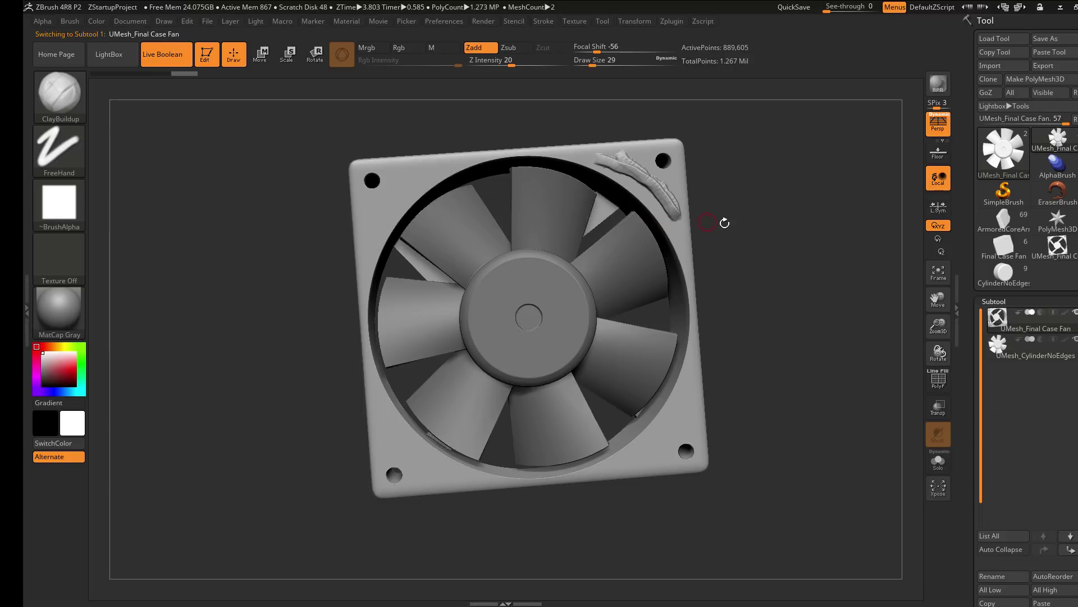
# Turn on Single Start in Live Boolean Master and switch to the ArmoredCoreArmUnit tool
pyautogui.click(670, 24)
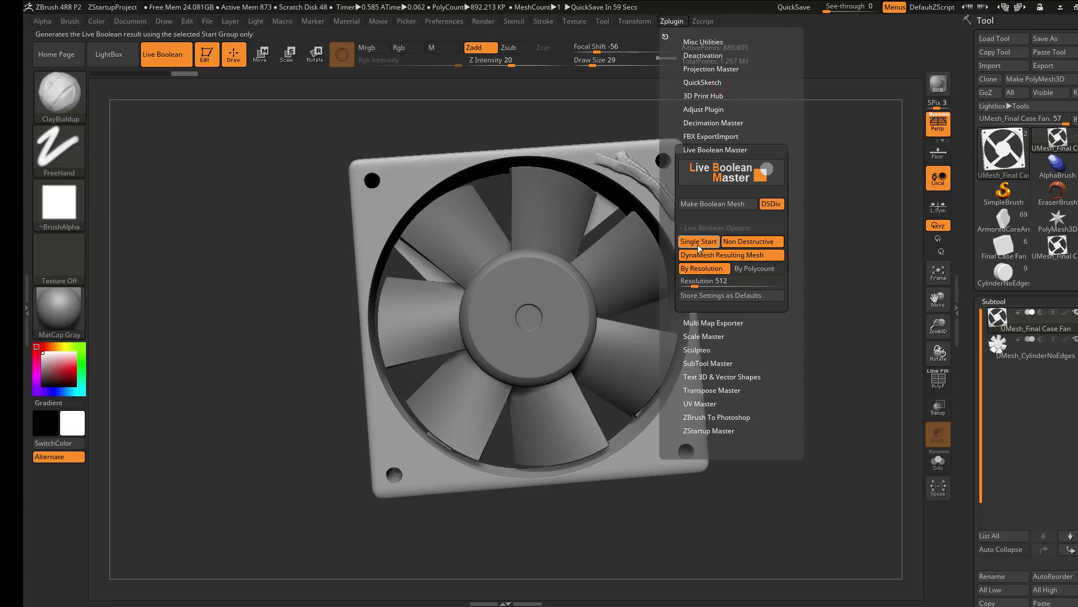
pyautogui.click(1004, 220)
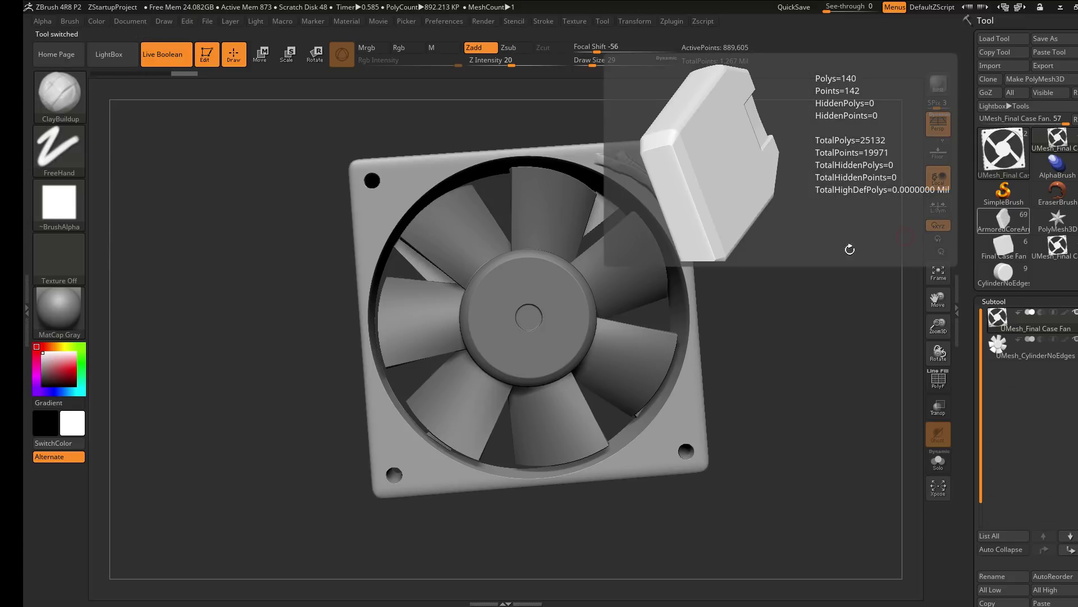
pyautogui.moveTo(784, 233); pyautogui.dragTo(828, 206)
# Select the ArmUnit_11 start subtool, the end frame with the round openings
pyautogui.moveTo(982, 312); pyautogui.dragTo(970, 367)
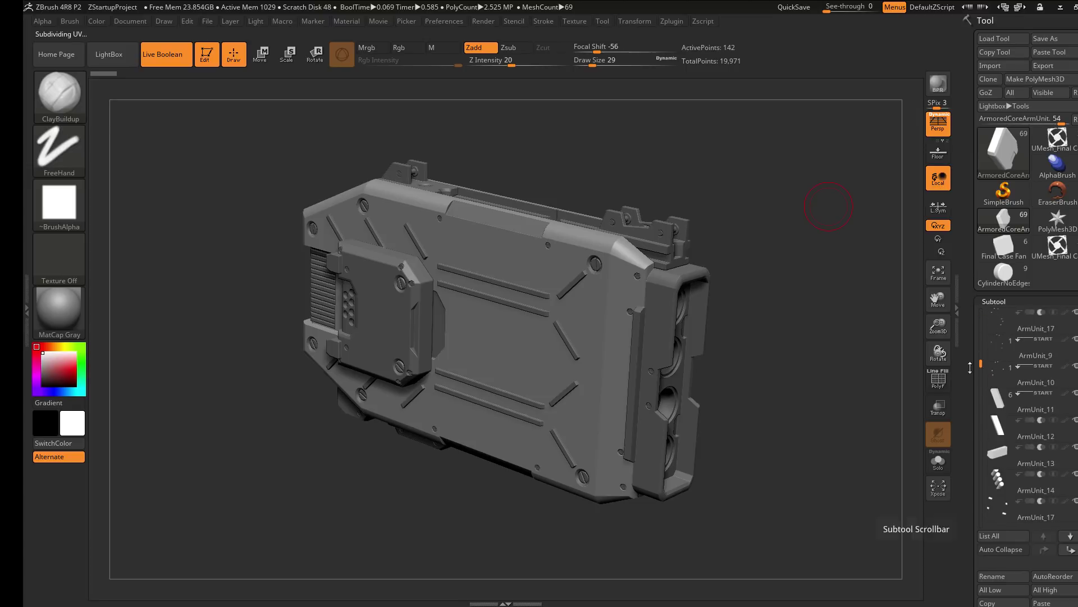
pyautogui.keyDown('alt'); pyautogui.click(662, 323); pyautogui.keyUp('alt')
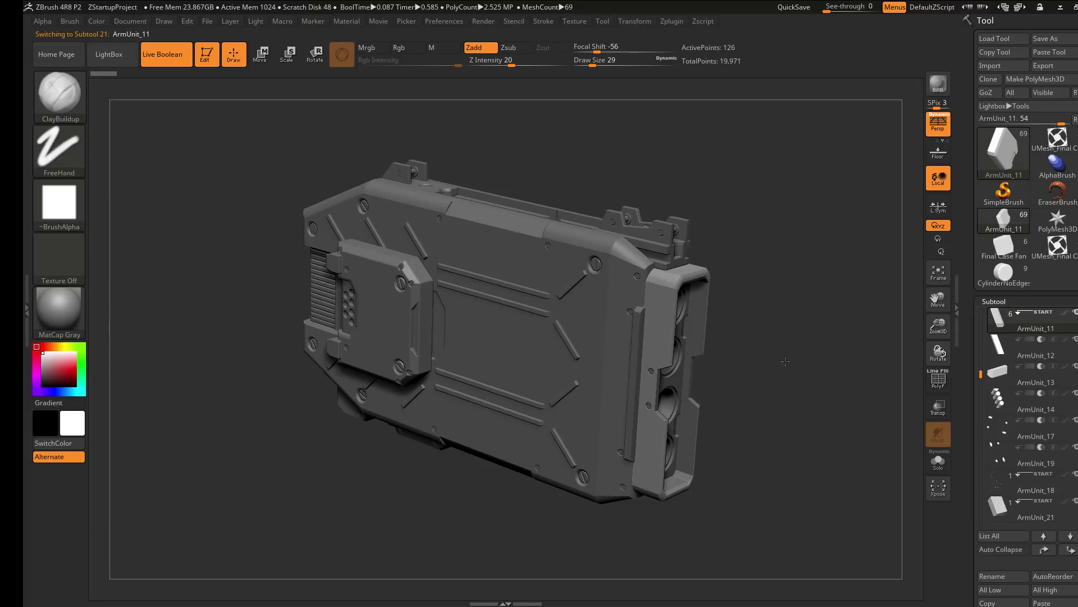
pyautogui.moveTo(785, 361); pyautogui.dragTo(793, 366)
pyautogui.moveTo(981, 373)
pyautogui.mouseDown()
pyautogui.moveTo(980, 361)
pyautogui.moveTo(982, 371)
pyautogui.mouseUp()
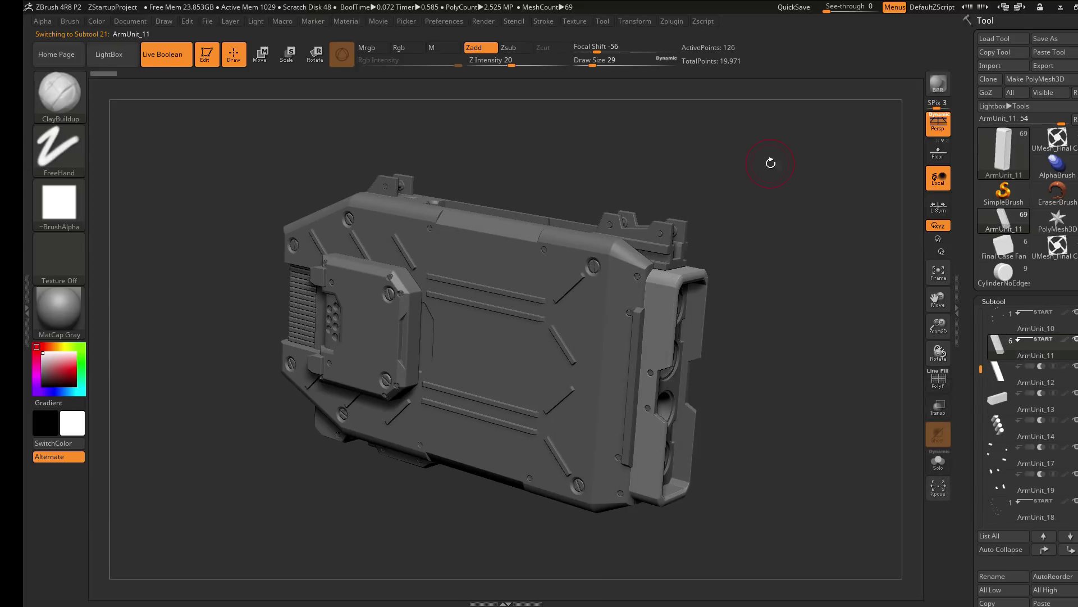
pyautogui.moveTo(804, 240); pyautogui.dragTo(811, 242)
# Set DynaMesh Resulting Mesh to By Polycount at 1 million and generate the boolean mesh for the ArmUnit_11 start group
pyautogui.click(675, 22)
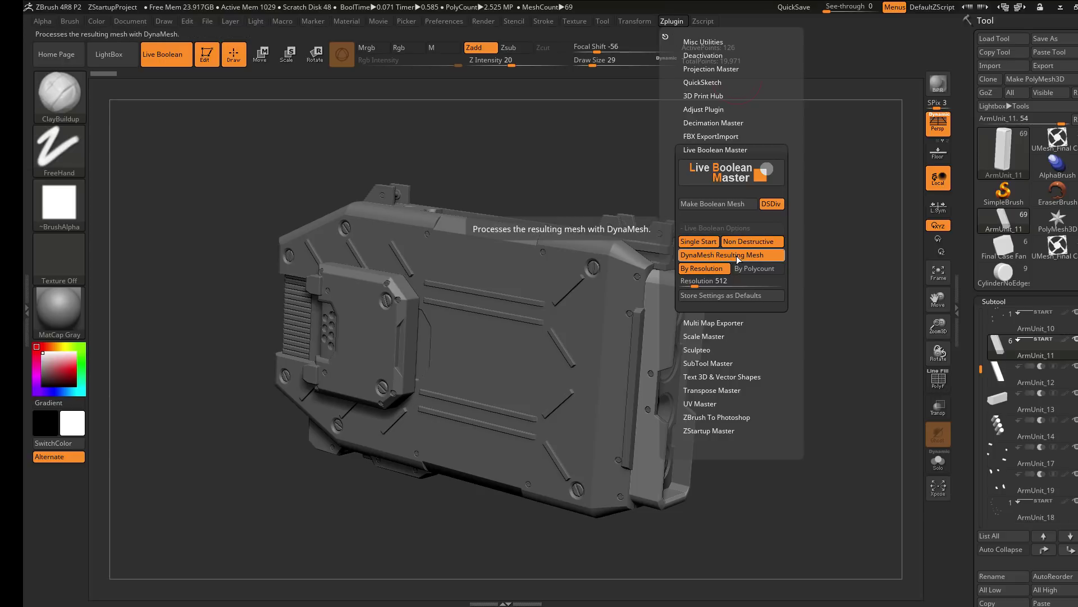
pyautogui.click(753, 269)
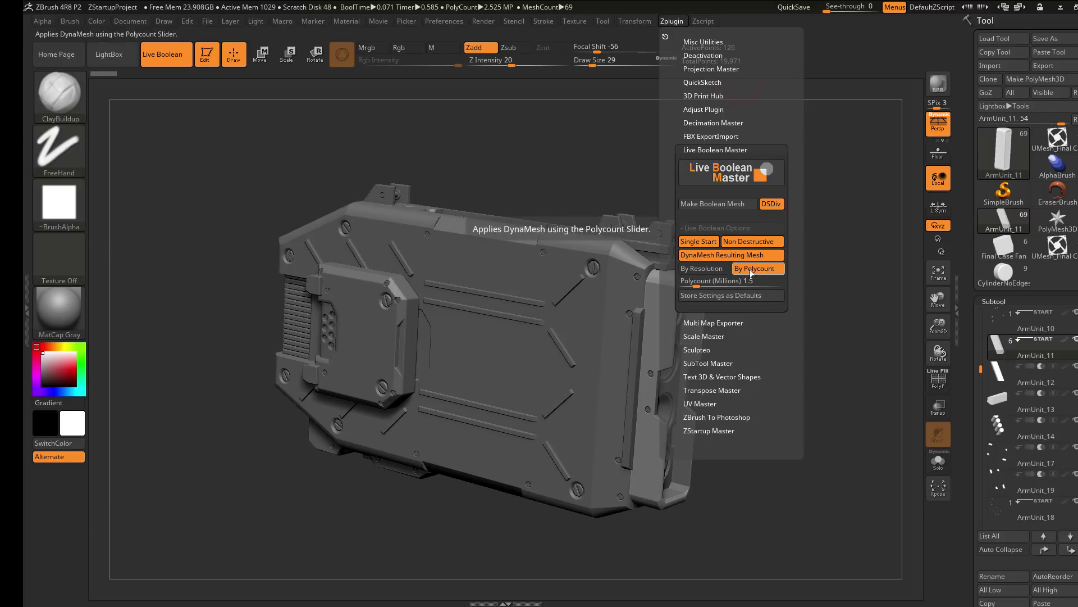
pyautogui.write('1')
pyautogui.press('Return')
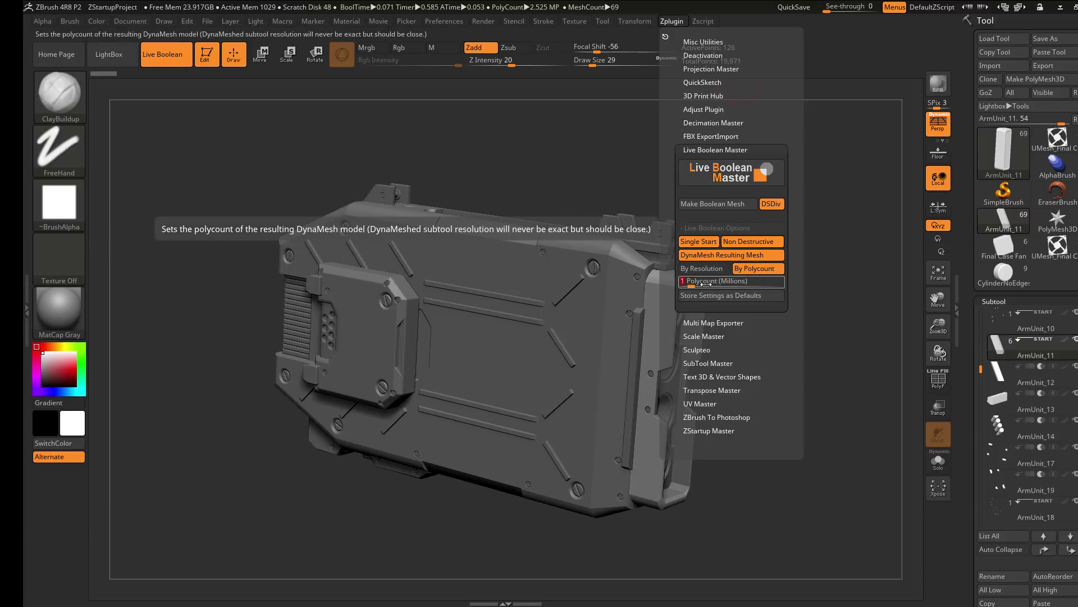
pyautogui.click(719, 203)
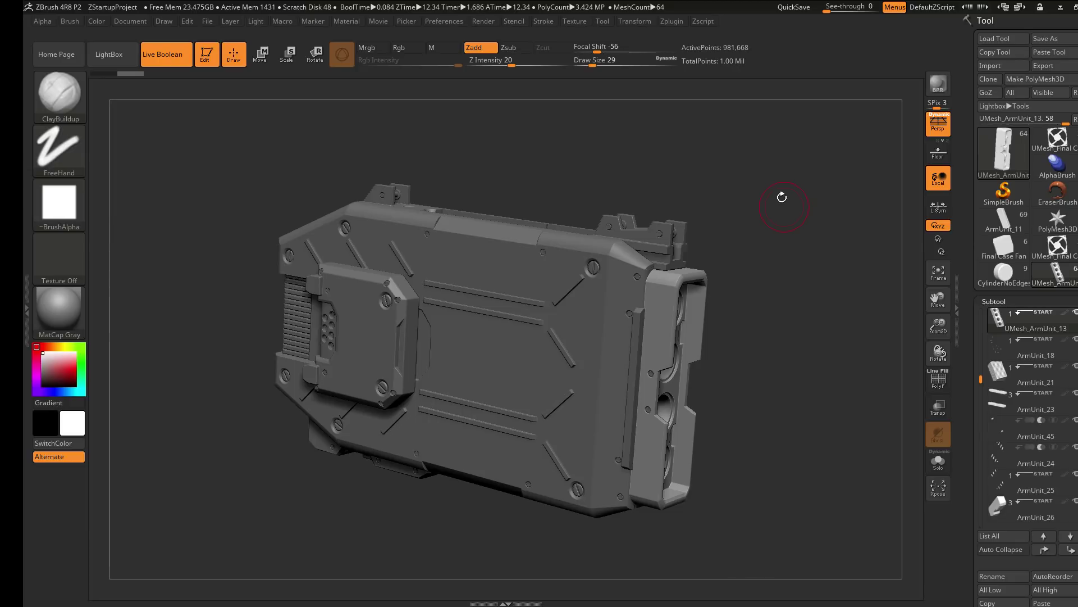
# Examine the merged end frame's topology using polyframe and Solo, and restore the full arm unit display
pyautogui.moveTo(783, 204); pyautogui.dragTo(784, 240)
pyautogui.moveTo(1035, 329)
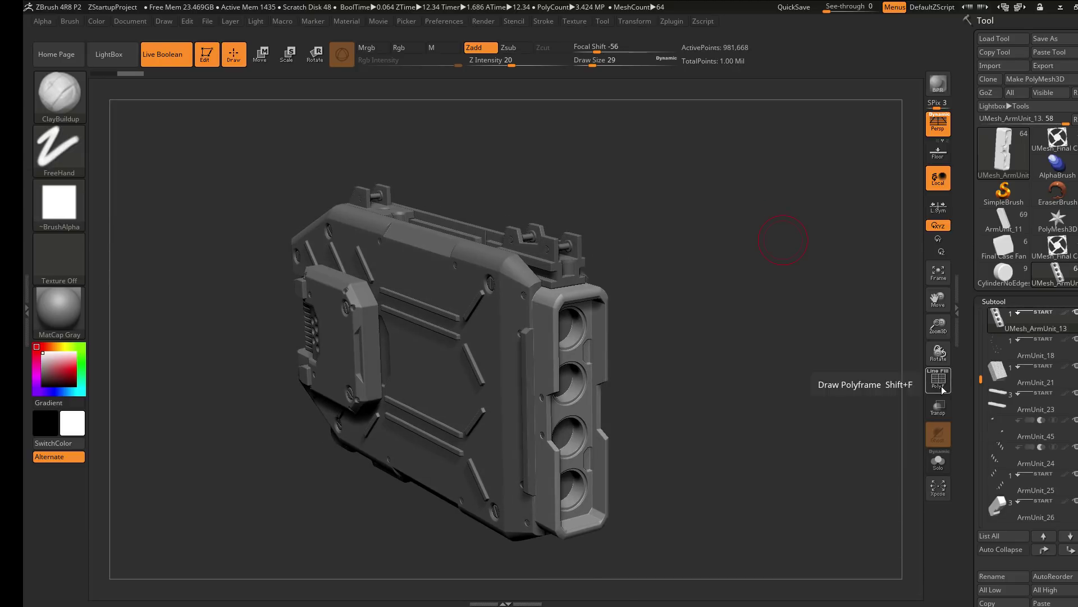
pyautogui.click(938, 380)
pyautogui.keyDown('alt'); pyautogui.moveTo(777, 349); pyautogui.dragTo(803, 421); pyautogui.keyUp('alt')
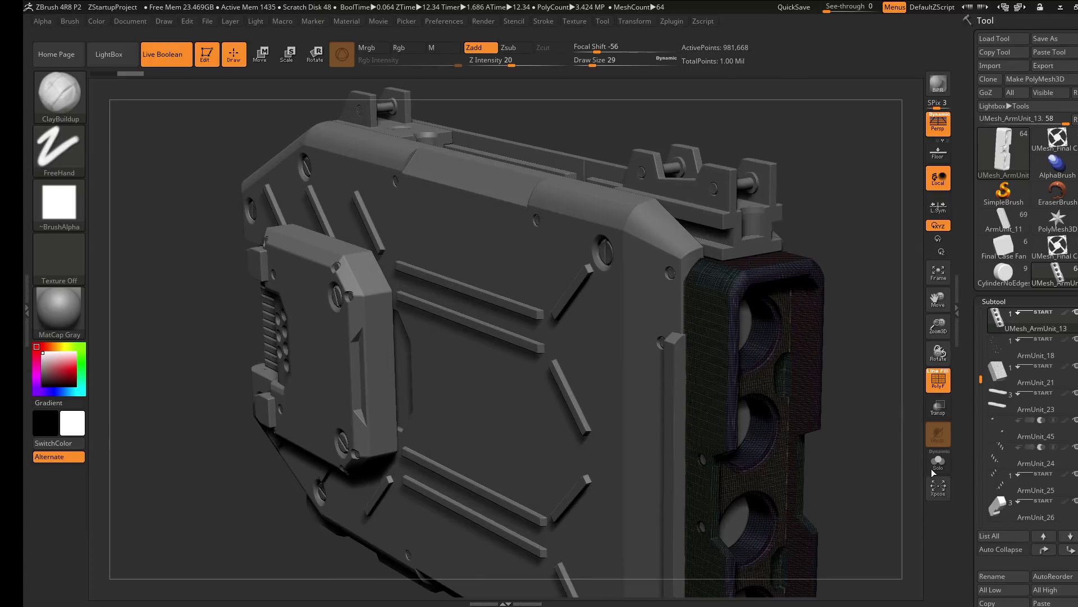
pyautogui.click(934, 466)
pyautogui.keyDown('alt'); pyautogui.moveTo(868, 387); pyautogui.dragTo(739, 89); pyautogui.keyUp('alt')
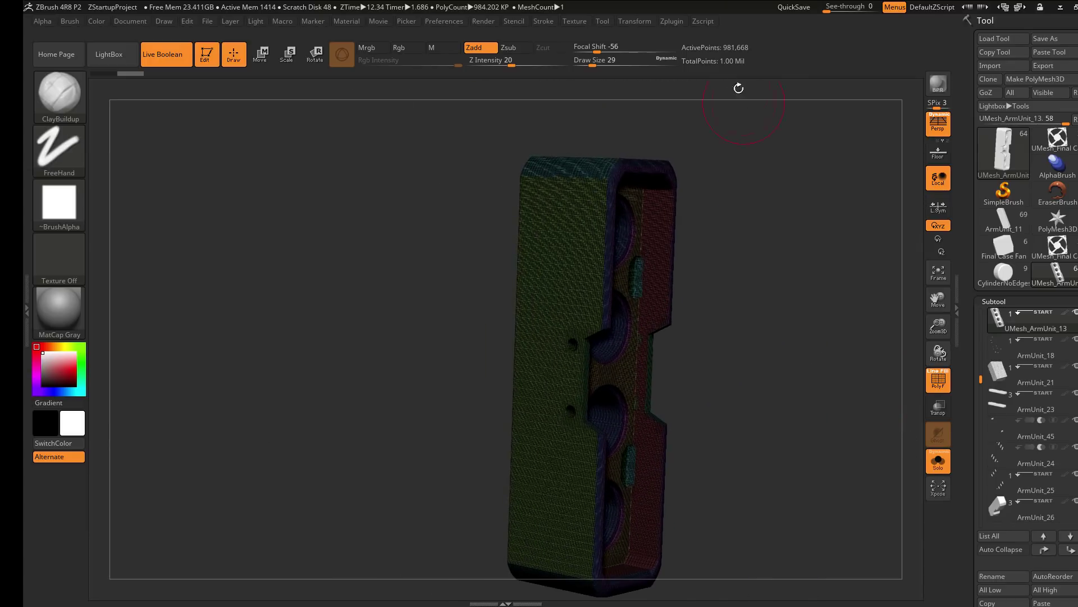
pyautogui.click(934, 388)
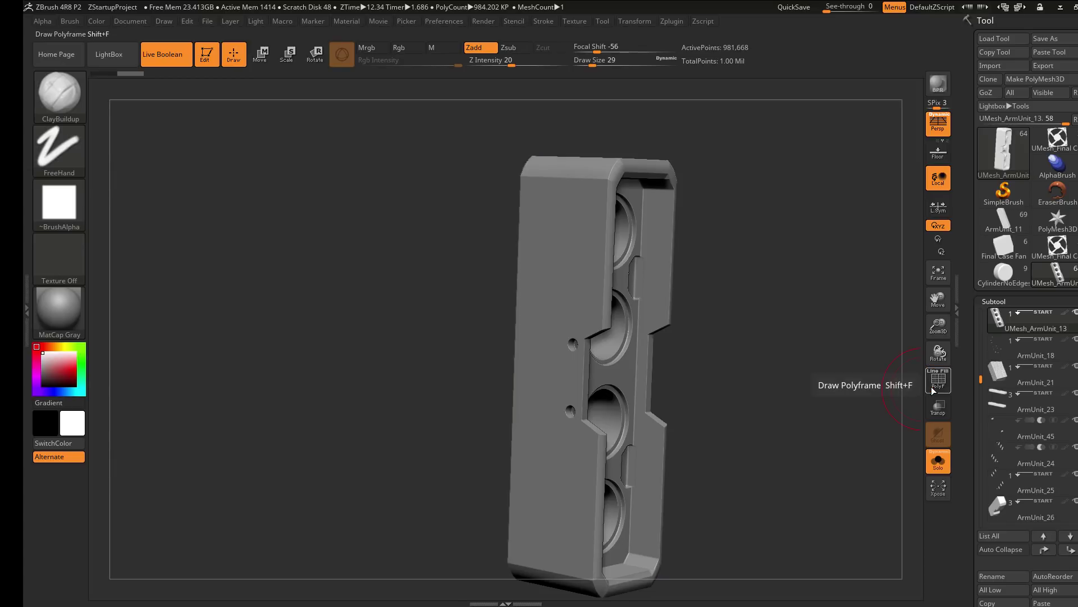
pyautogui.click(936, 467)
pyautogui.moveTo(848, 418); pyautogui.dragTo(768, 272)
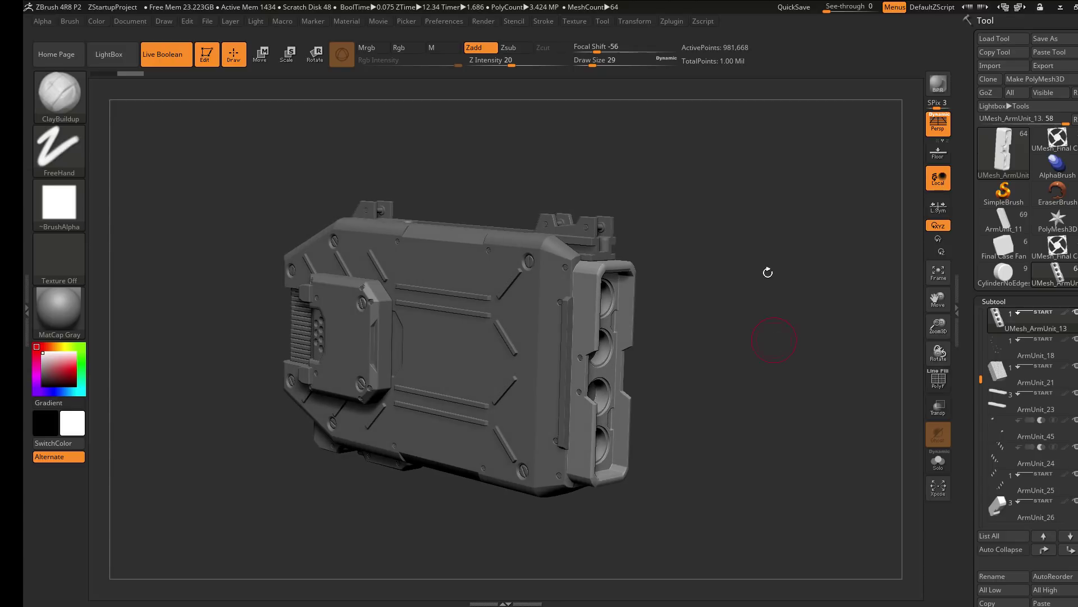
# Select the ArmUnit_23 start subtool, the pair of long rails on the back of the arm unit
pyautogui.click(672, 22)
pyautogui.moveTo(832, 400); pyautogui.dragTo(861, 402)
pyautogui.moveTo(981, 379)
pyautogui.mouseDown()
pyautogui.moveTo(987, 356)
pyautogui.moveTo(980, 378)
pyautogui.moveTo(980, 366)
pyautogui.mouseUp()
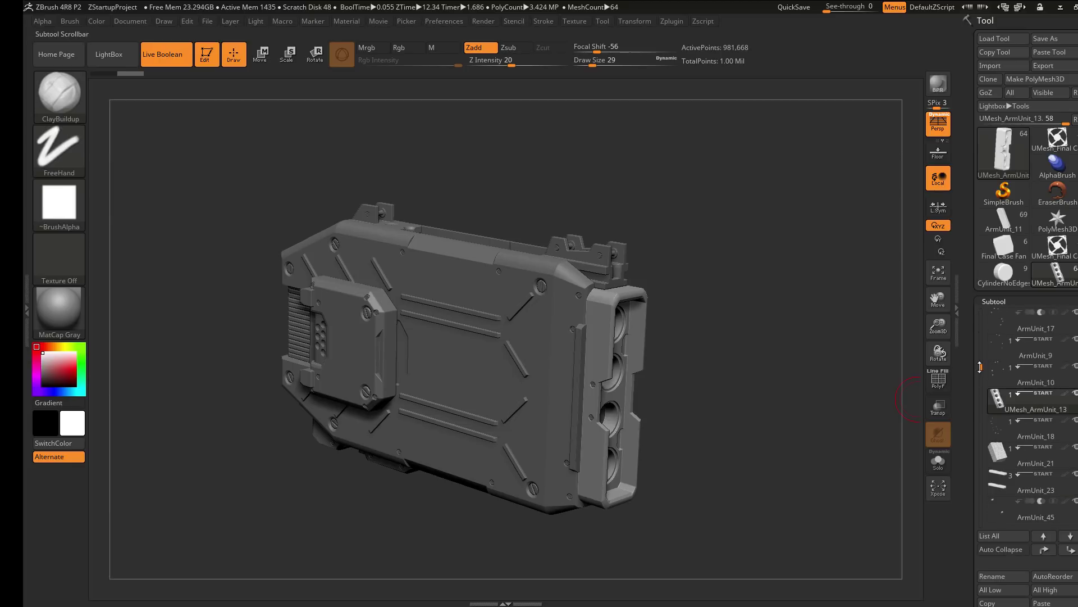
pyautogui.moveTo(916, 399)
pyautogui.mouseDown()
pyautogui.moveTo(854, 393)
pyautogui.moveTo(915, 390)
pyautogui.mouseUp()
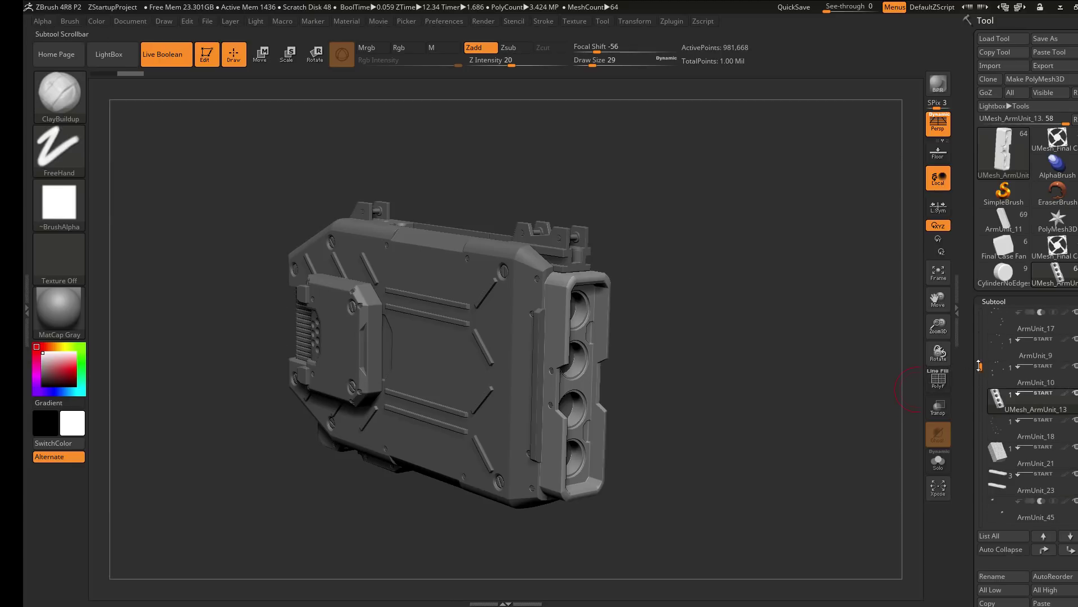
pyautogui.moveTo(980, 366); pyautogui.dragTo(981, 380)
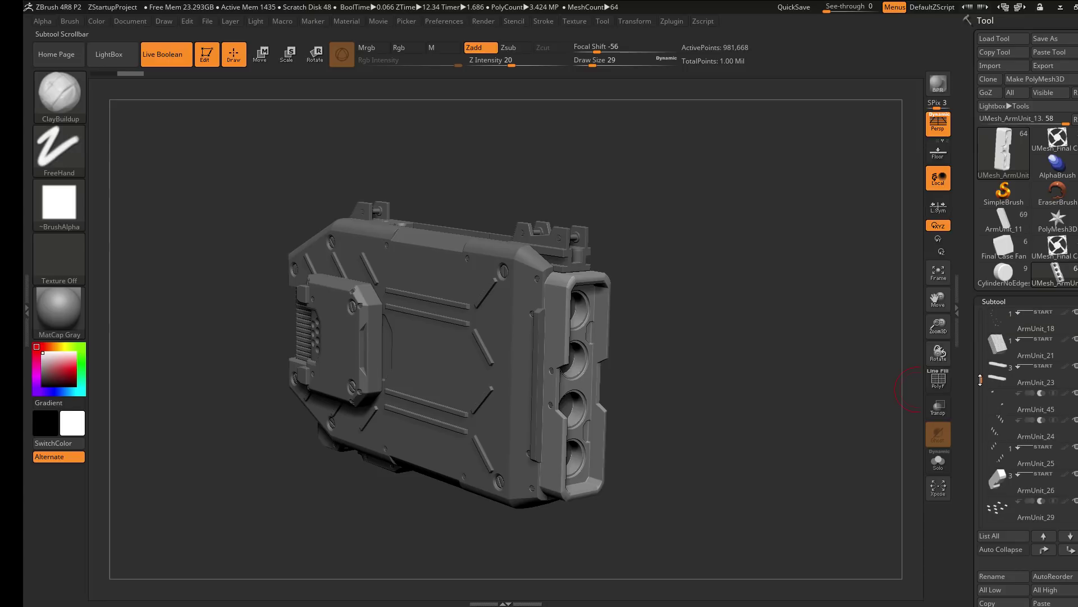
pyautogui.click(1025, 381)
pyautogui.moveTo(643, 270); pyautogui.dragTo(751, 312)
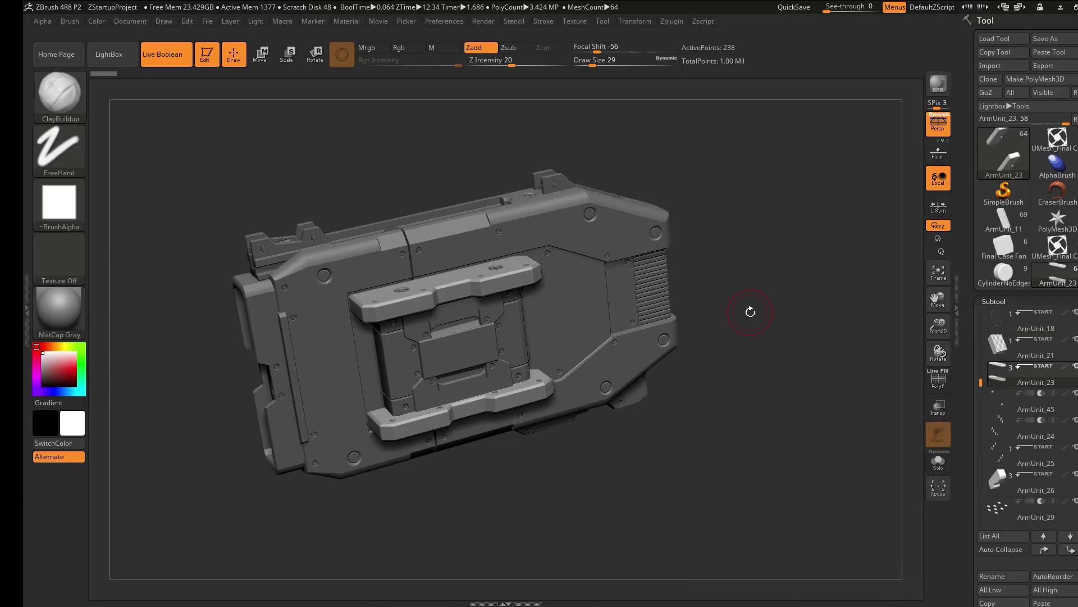
# Turn off DynaMesh Resulting Mesh and generate the boolean mesh for the ArmUnit_23 start group, keeping Single Start and Non Destructive on
pyautogui.click(671, 21)
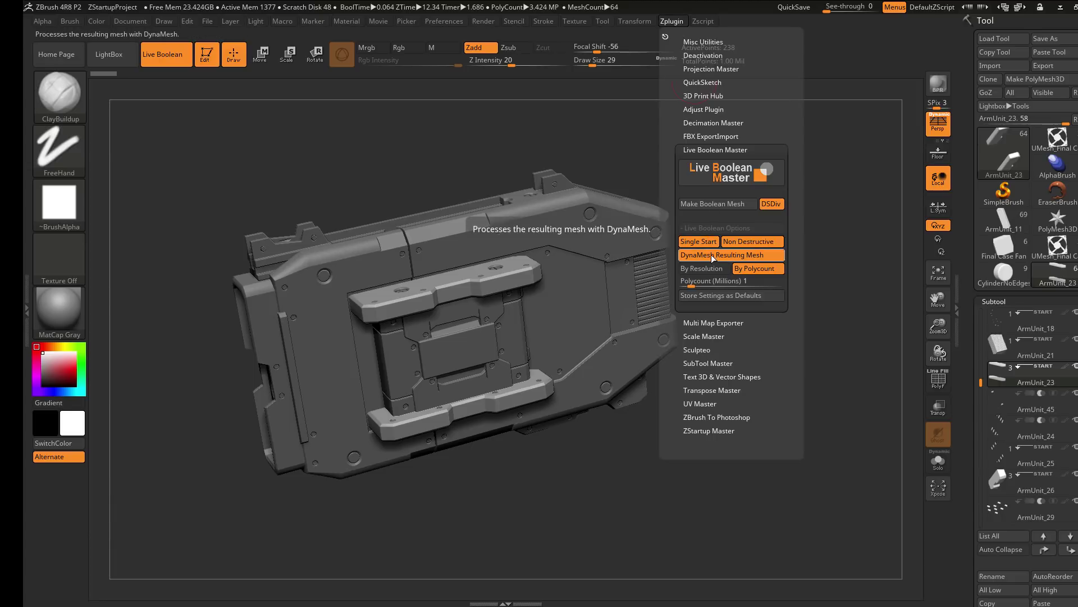
pyautogui.click(711, 254)
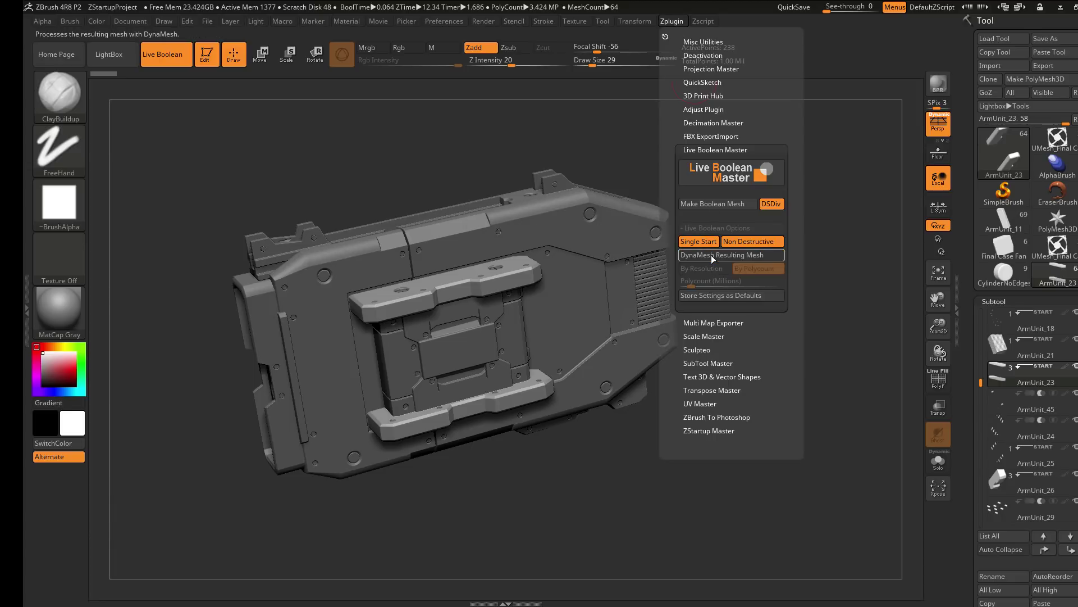
pyautogui.click(719, 205)
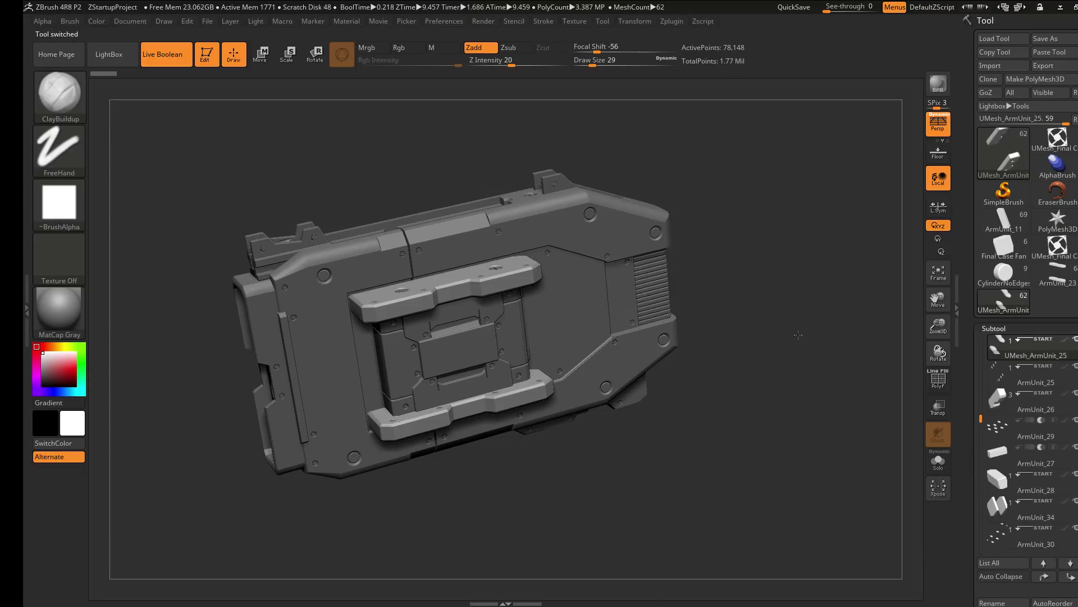
# Examine the merged rails and the arm unit's open end from another angle, and bring up the Live Boolean Master options
pyautogui.moveTo(798, 334); pyautogui.dragTo(667, 328)
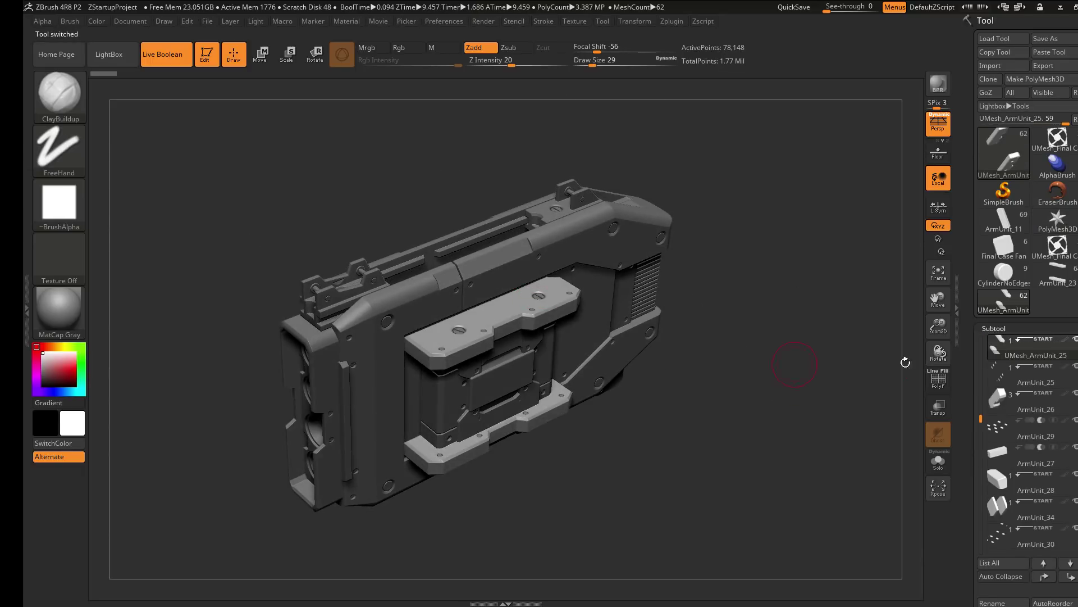
pyautogui.moveTo(980, 413); pyautogui.dragTo(980, 408)
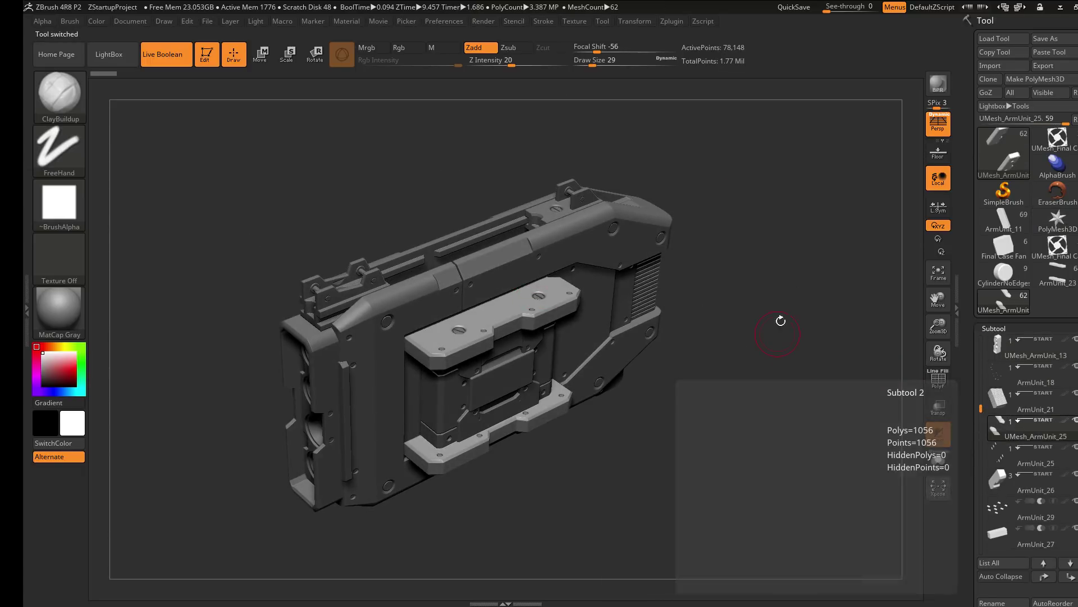
pyautogui.moveTo(781, 320); pyautogui.dragTo(828, 269)
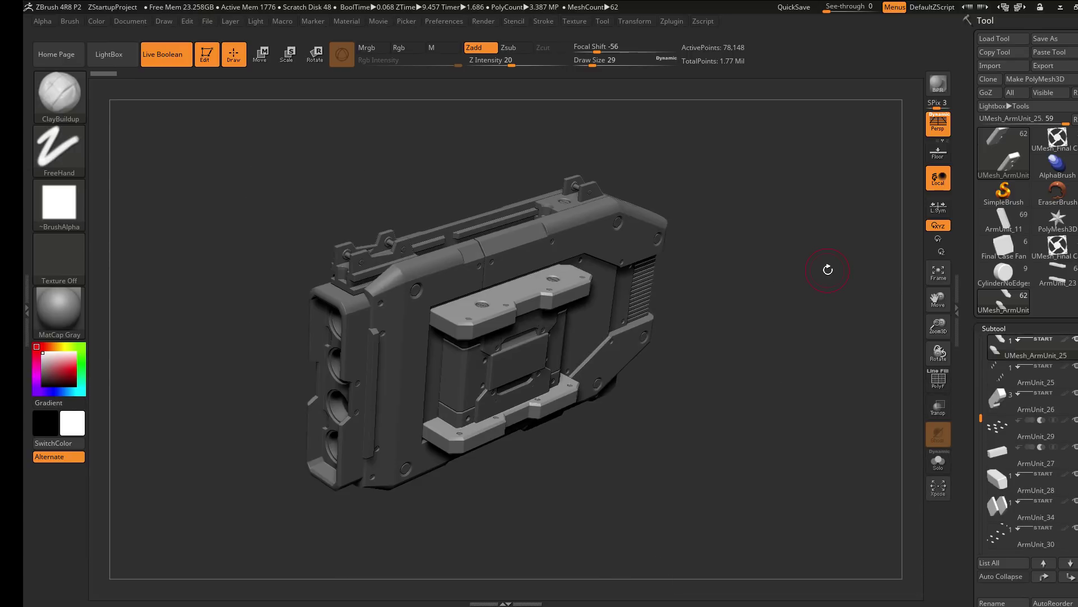
pyautogui.click(670, 22)
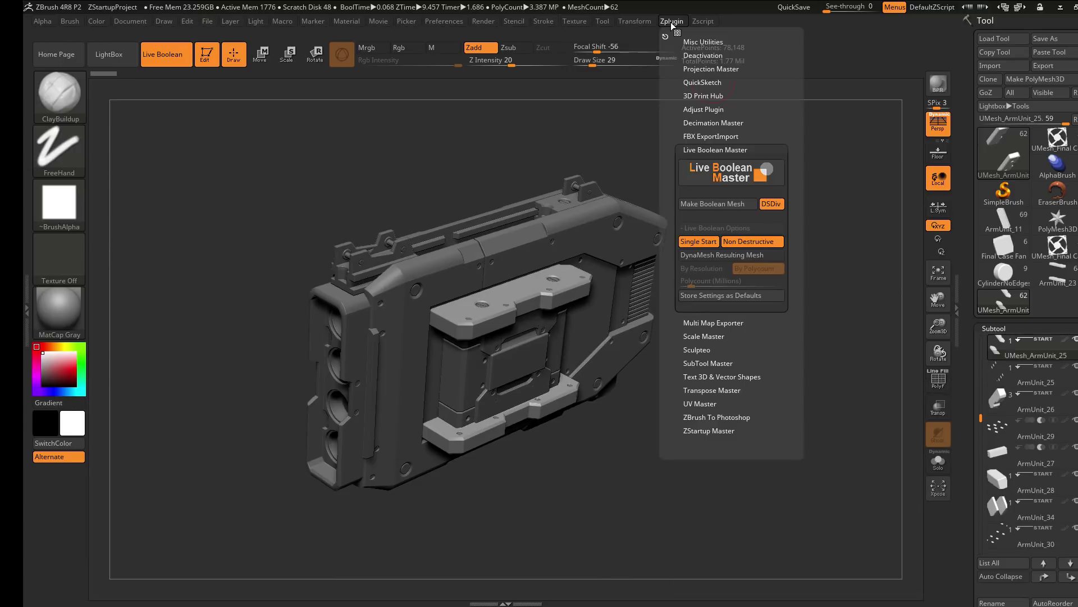